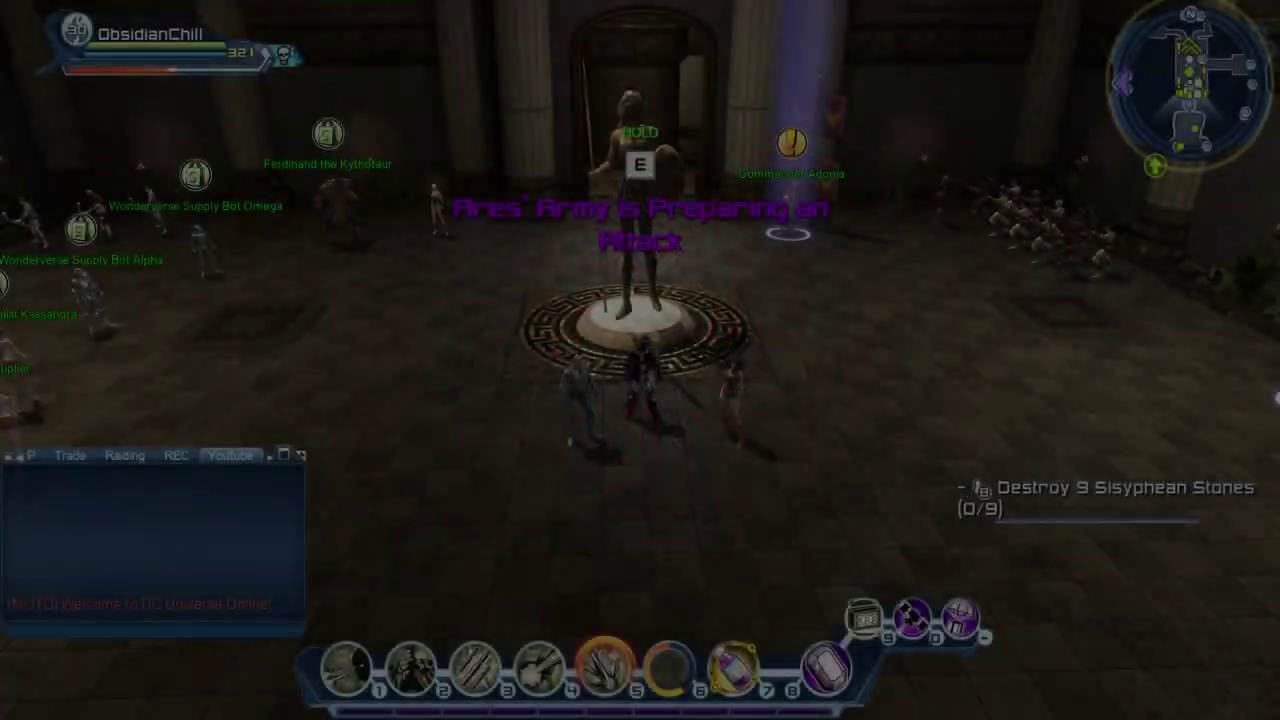
# Run from the hub's statue hall through the side corridor and out to the Apokoliptian Front staircase
pyautogui.press('w')
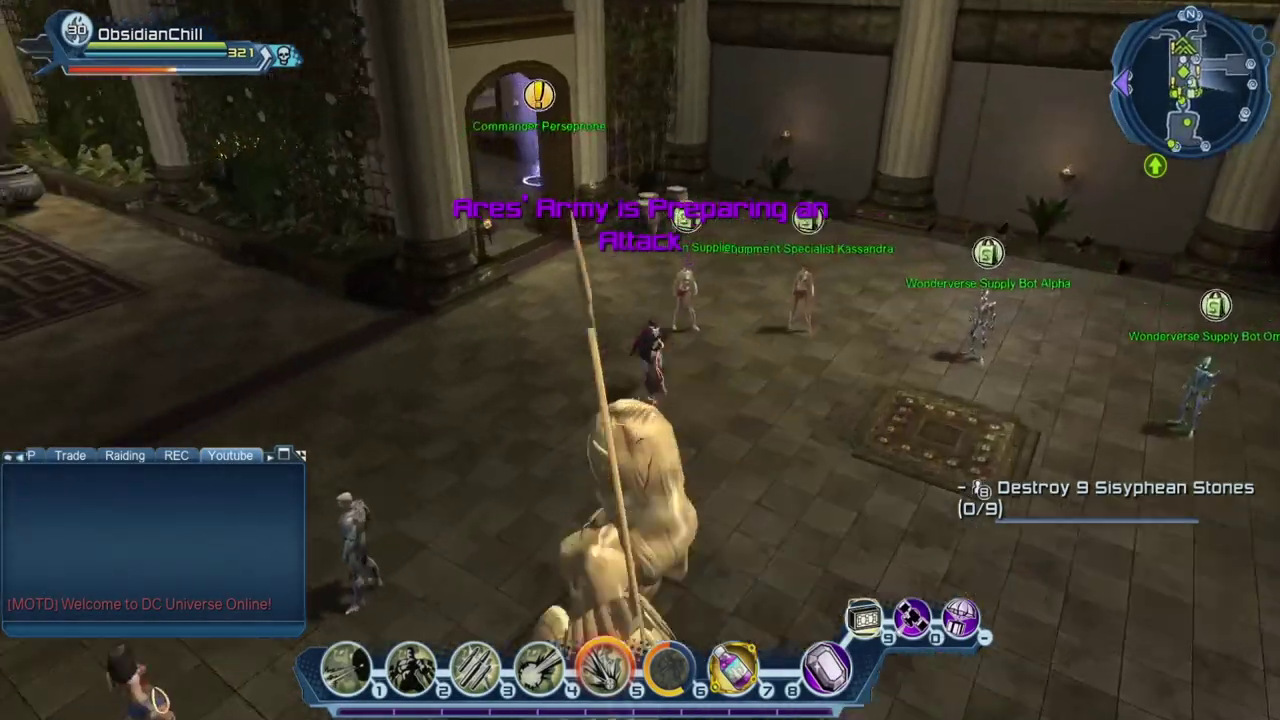
pyautogui.press('w')
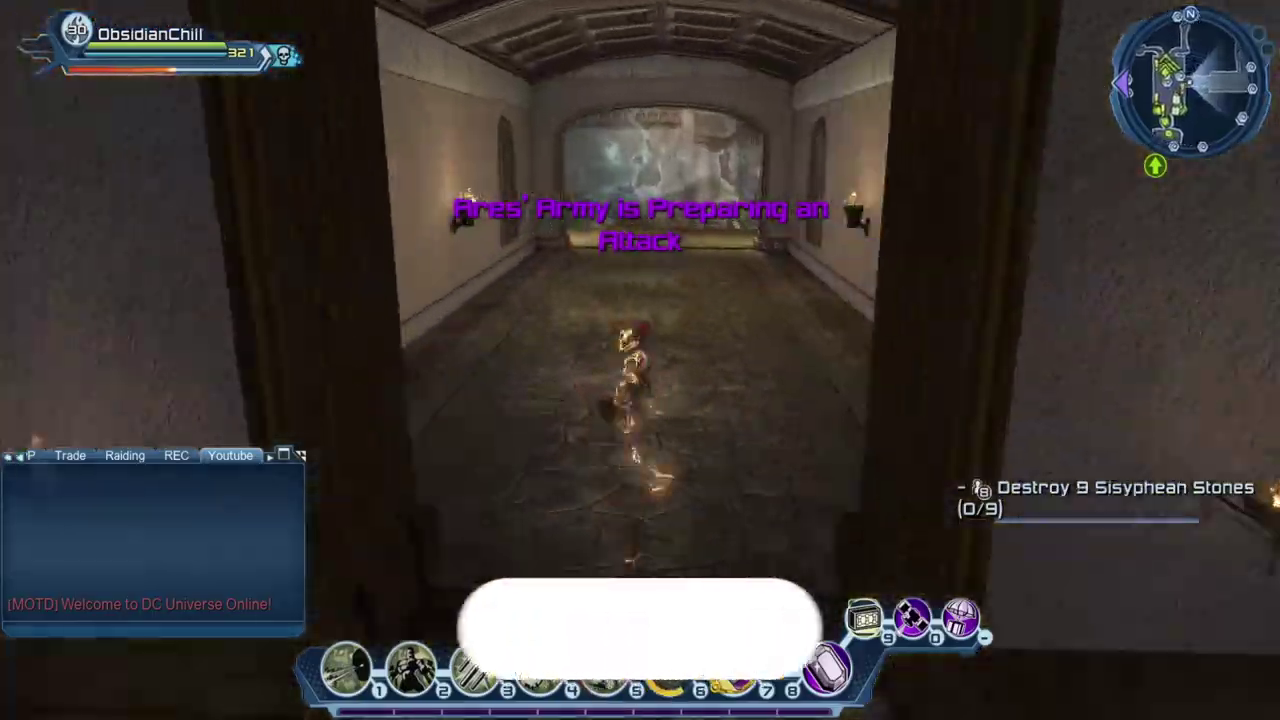
pyautogui.press('w')
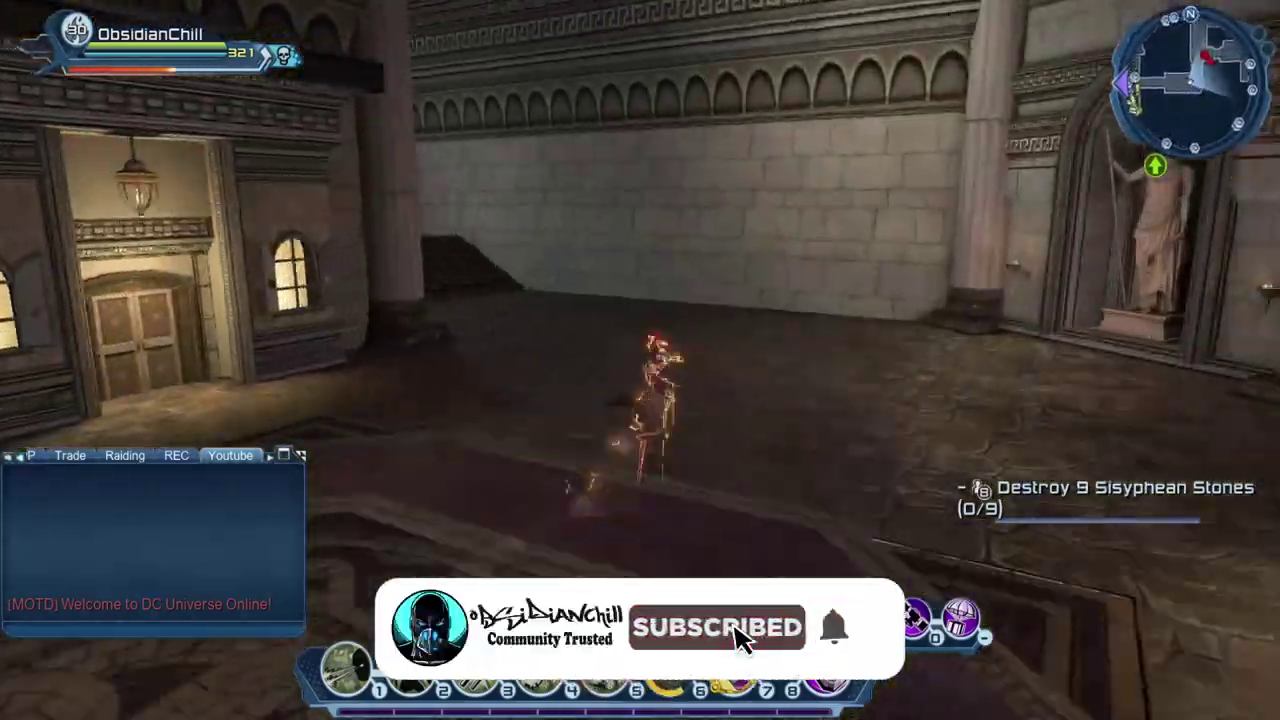
pyautogui.press('w')
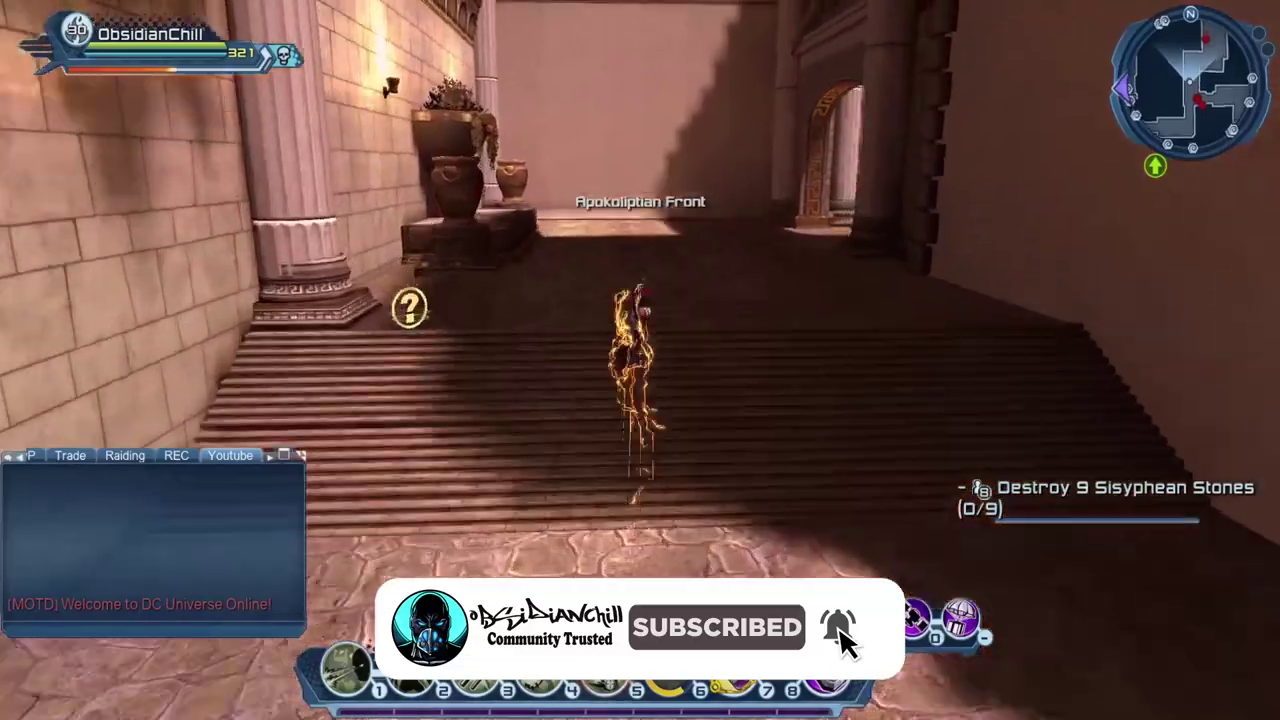
# Run up through the Olympian Front halls and onto the Apokoliptian Front street with the colossal guardian
pyautogui.press('w')
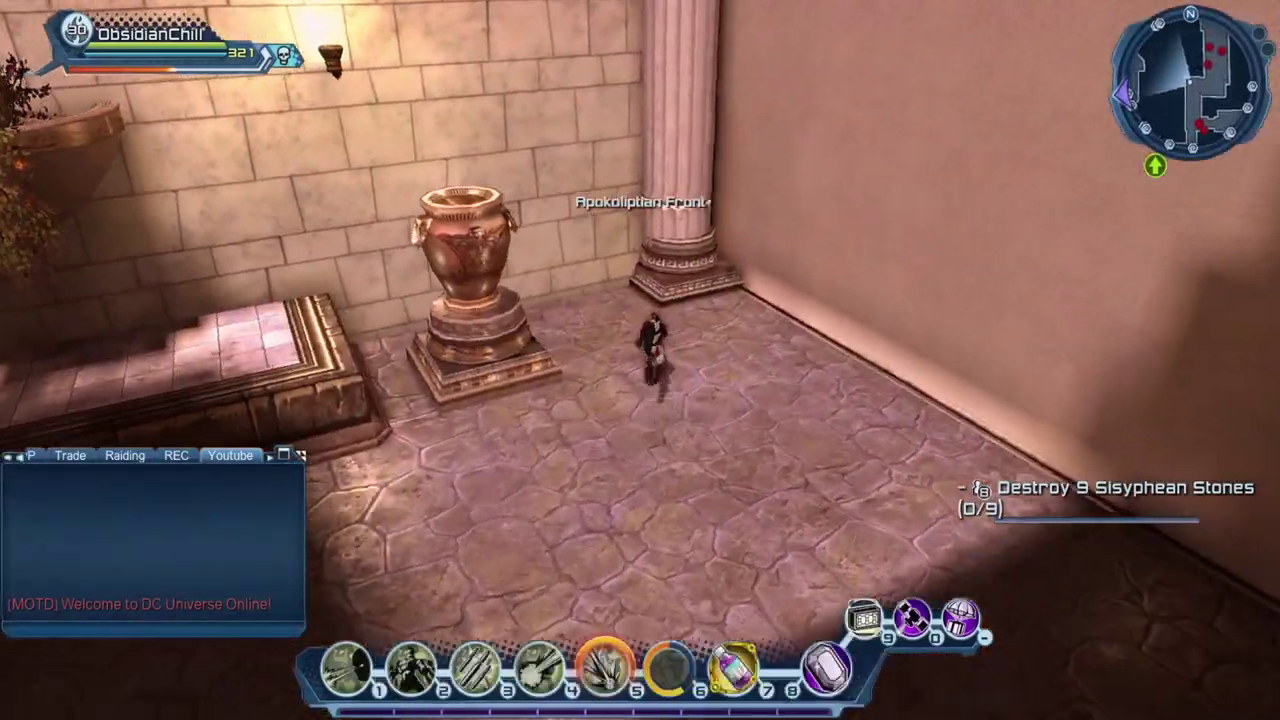
pyautogui.press('w')
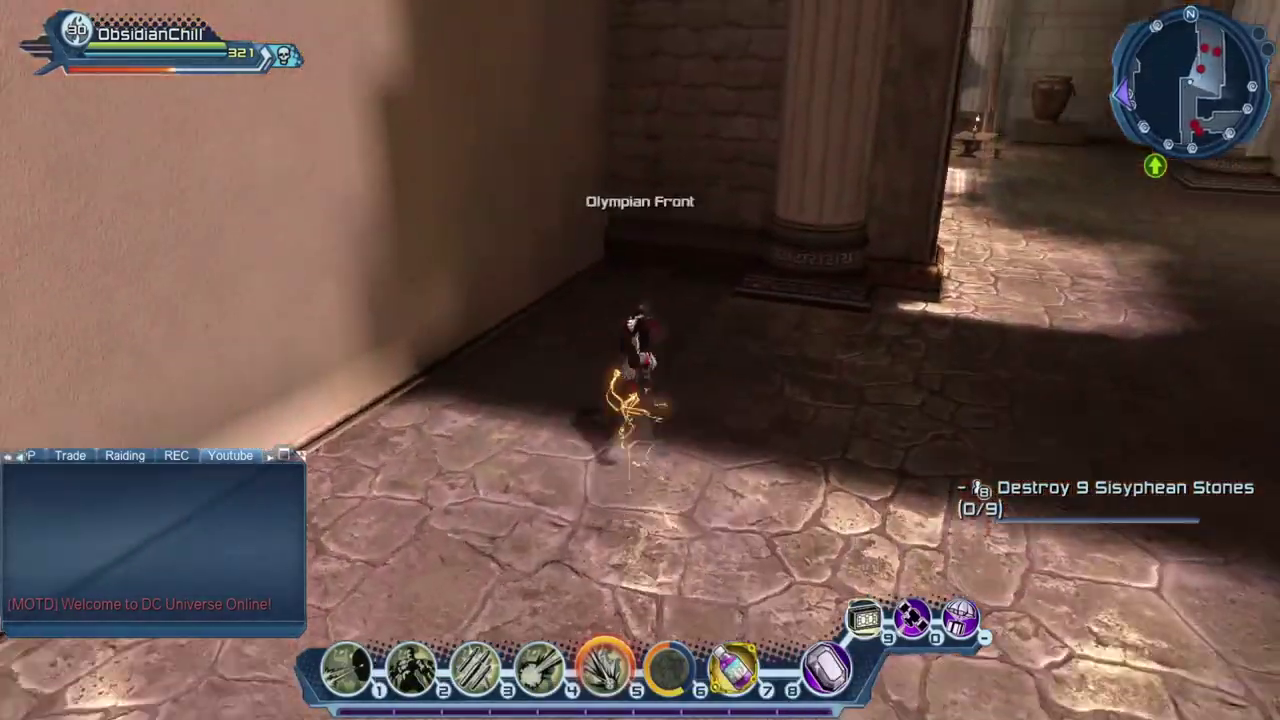
pyautogui.press('w')
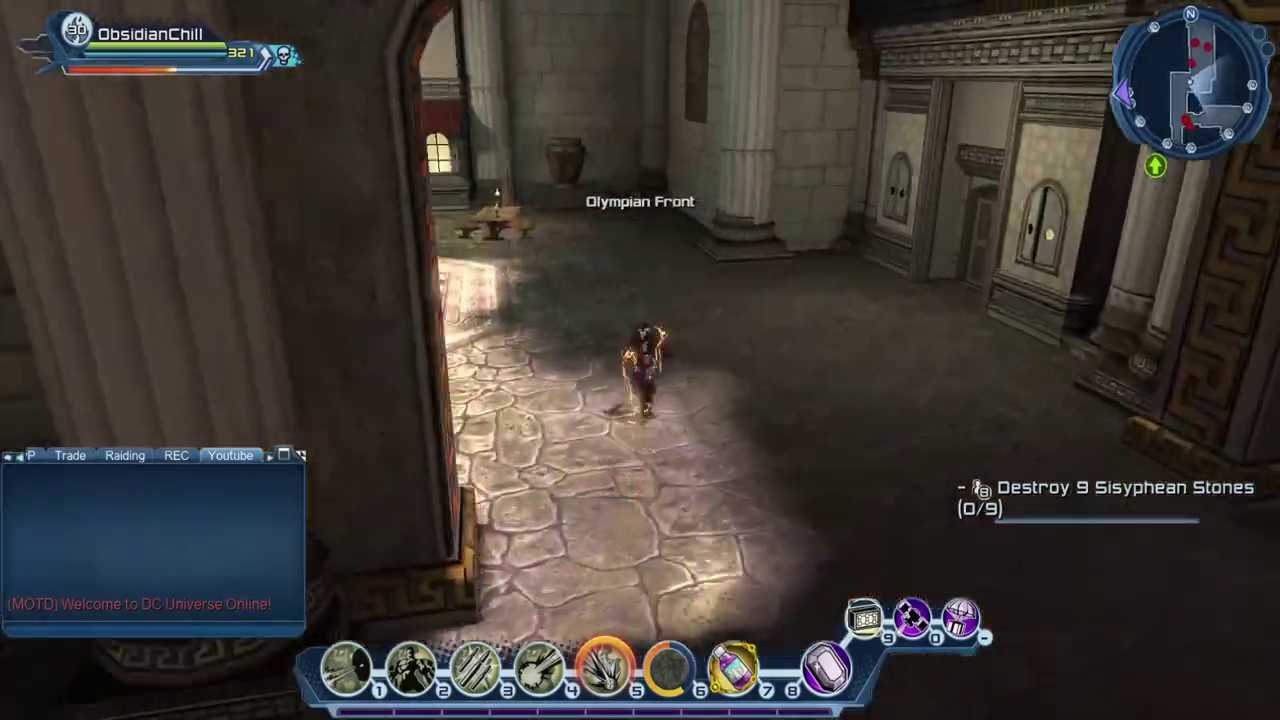
pyautogui.press('w')
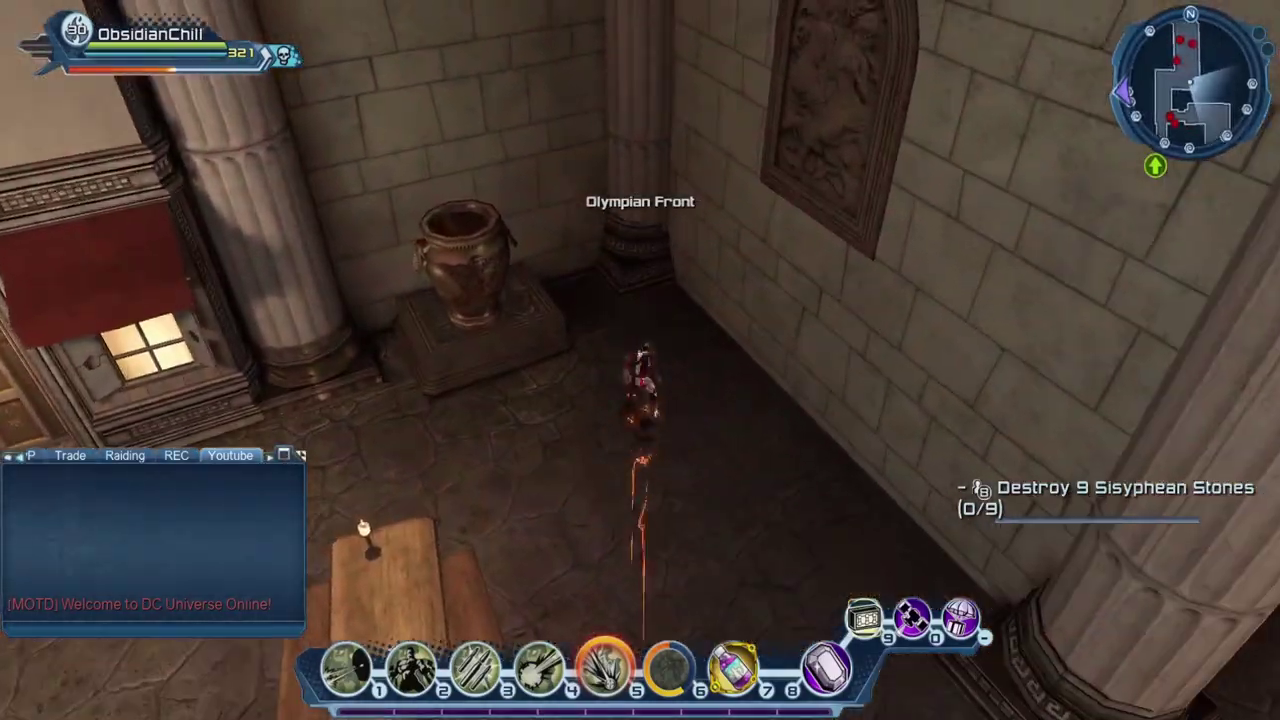
pyautogui.press('w')
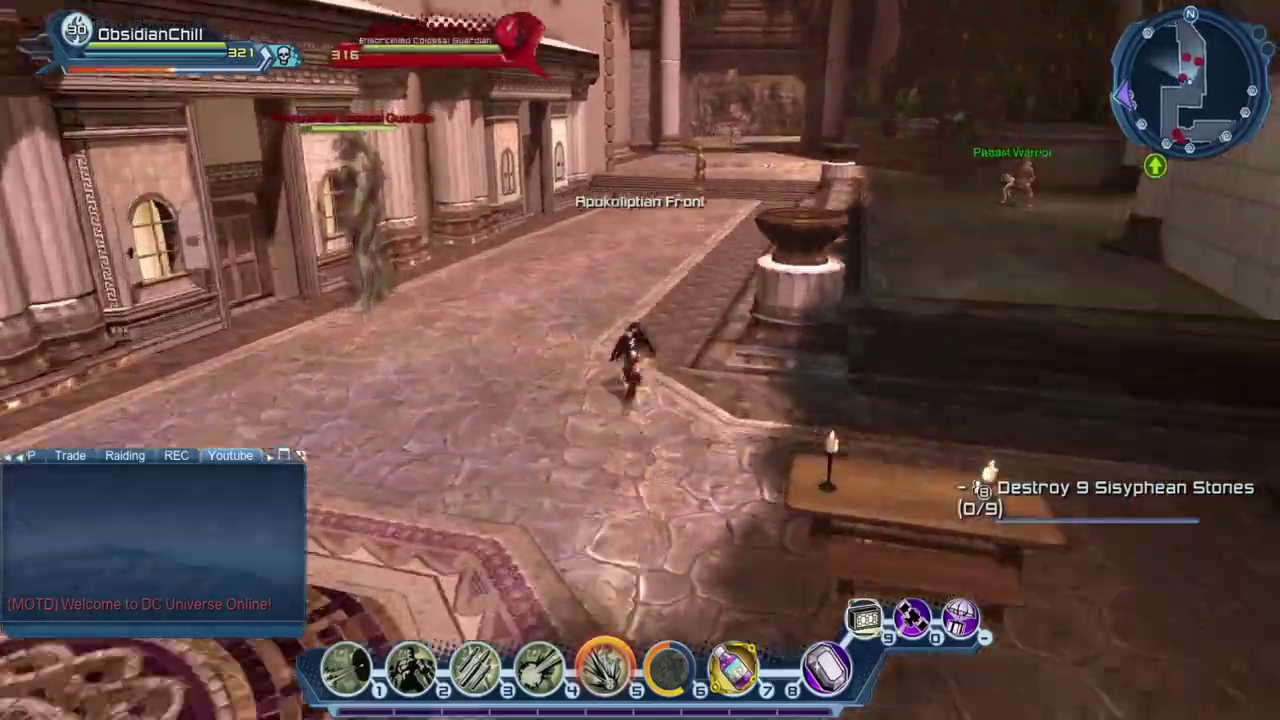
# Travel through the stone archway and along the rocky path, crossing the bridge at the Falls of Contemplation
pyautogui.press('w')
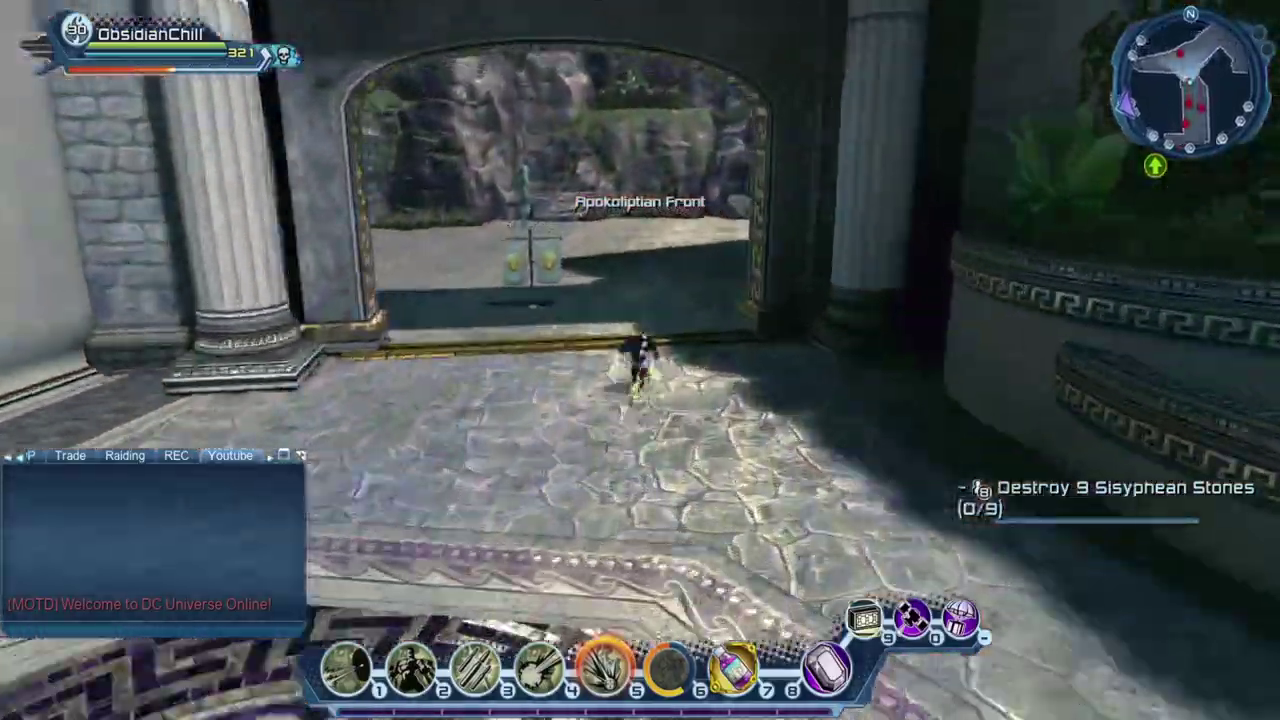
pyautogui.press('w')
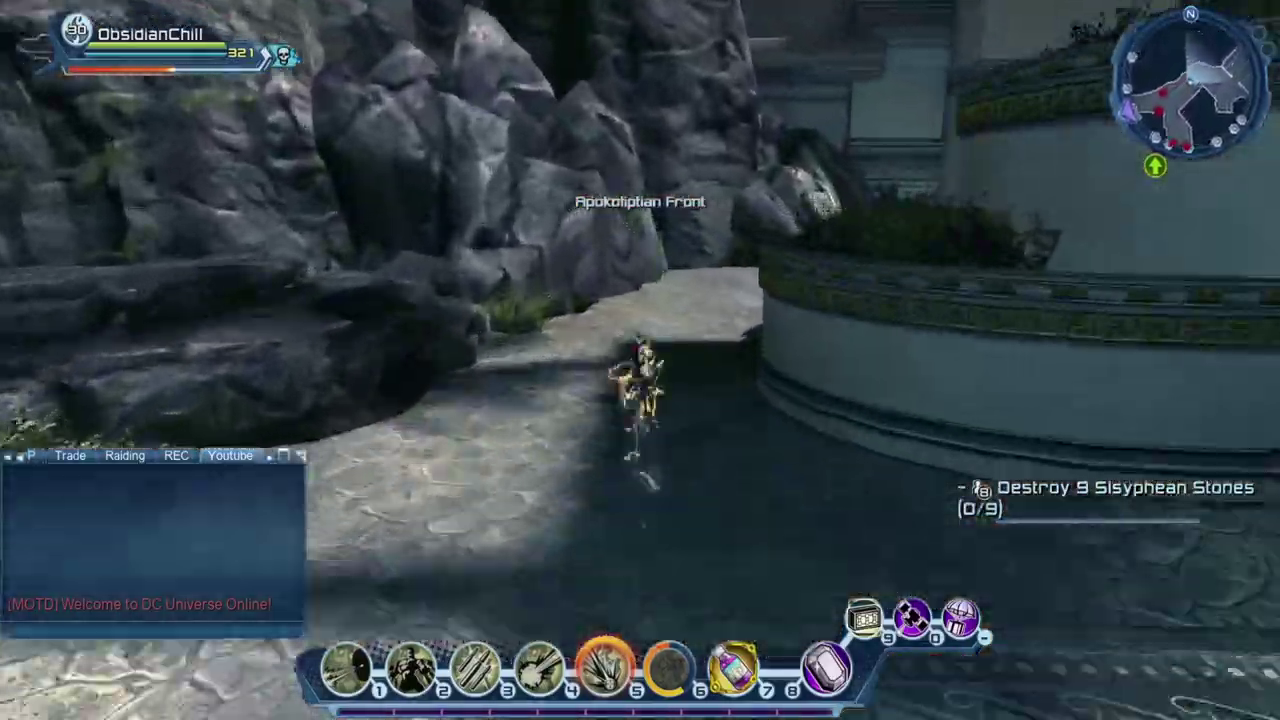
pyautogui.press('w')
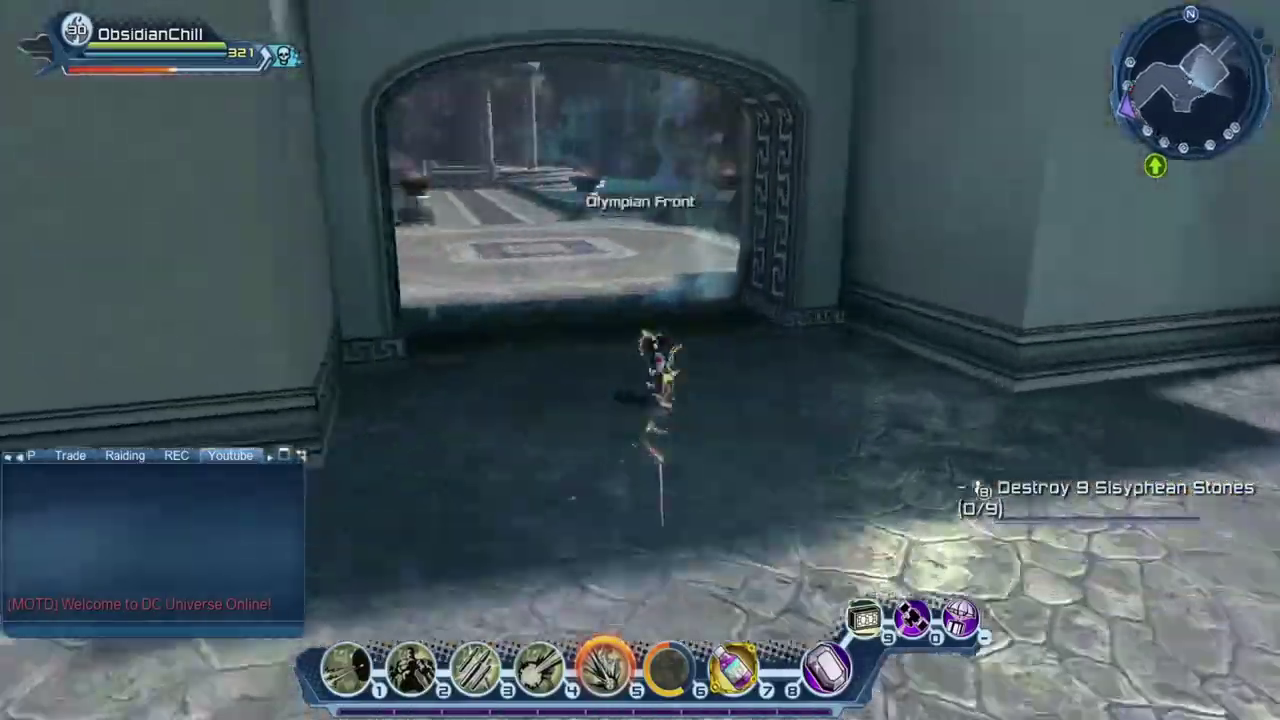
pyautogui.press('w')
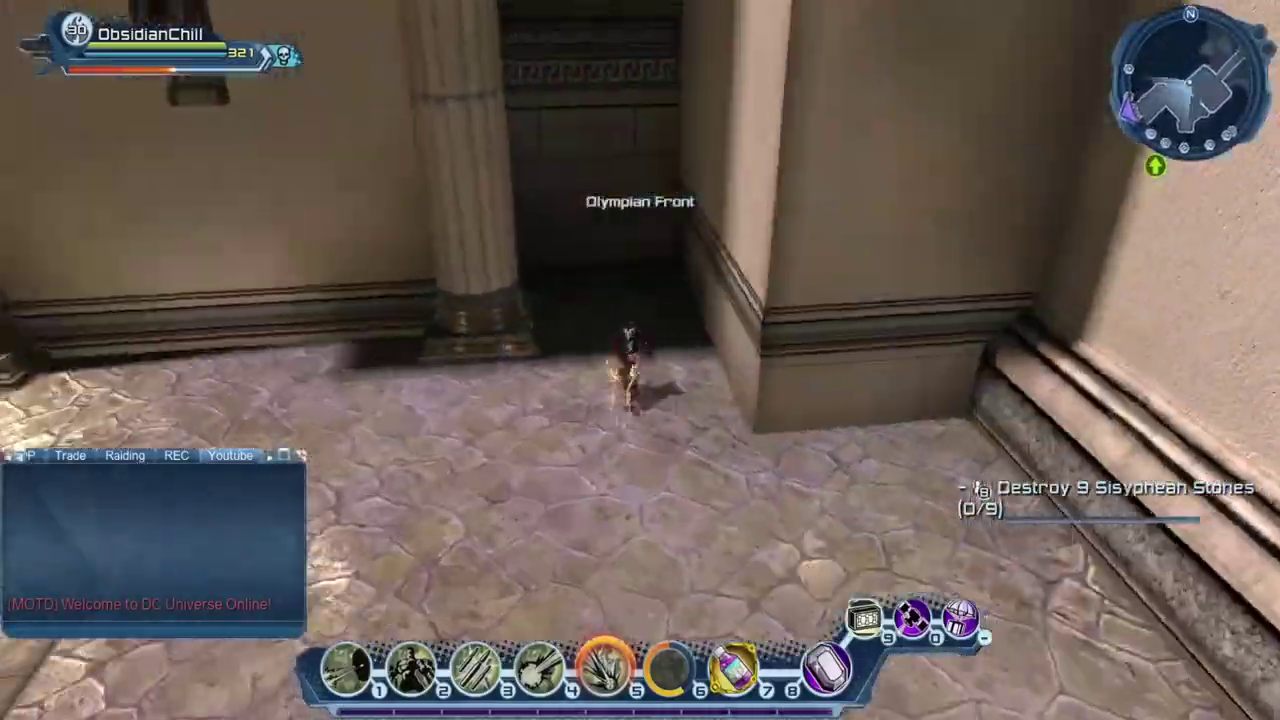
pyautogui.press('w')
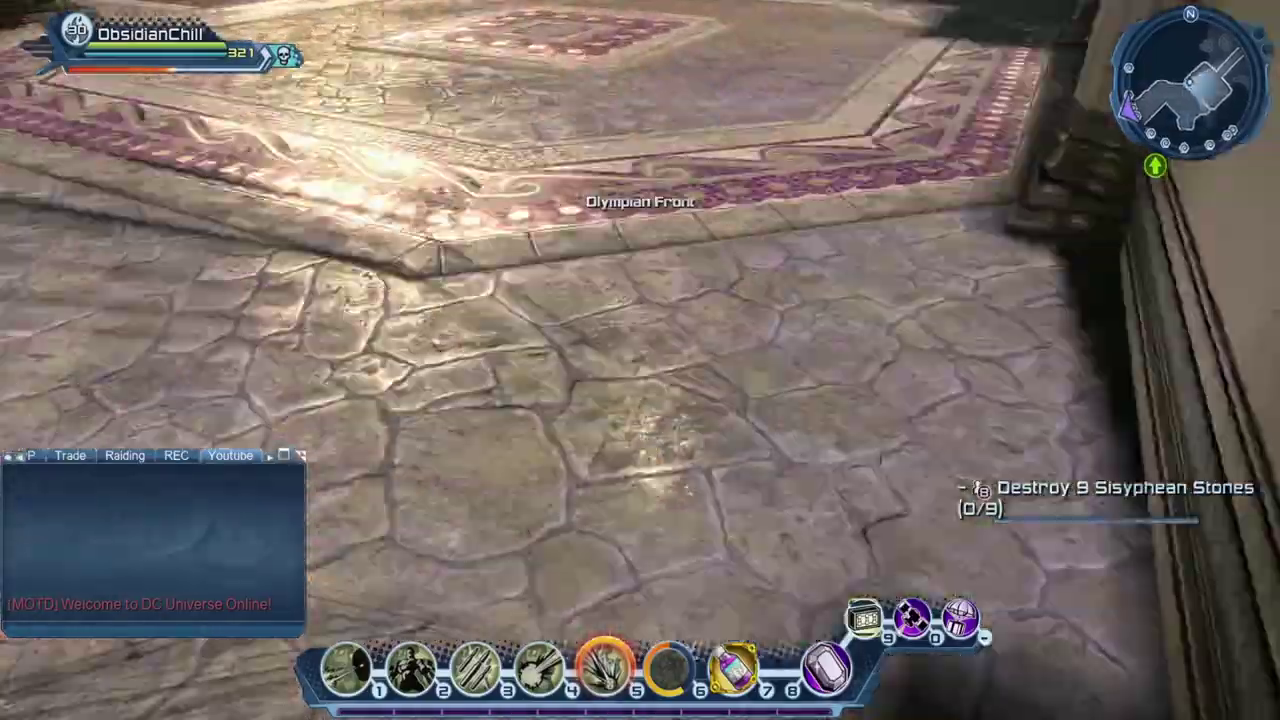
pyautogui.press('w')
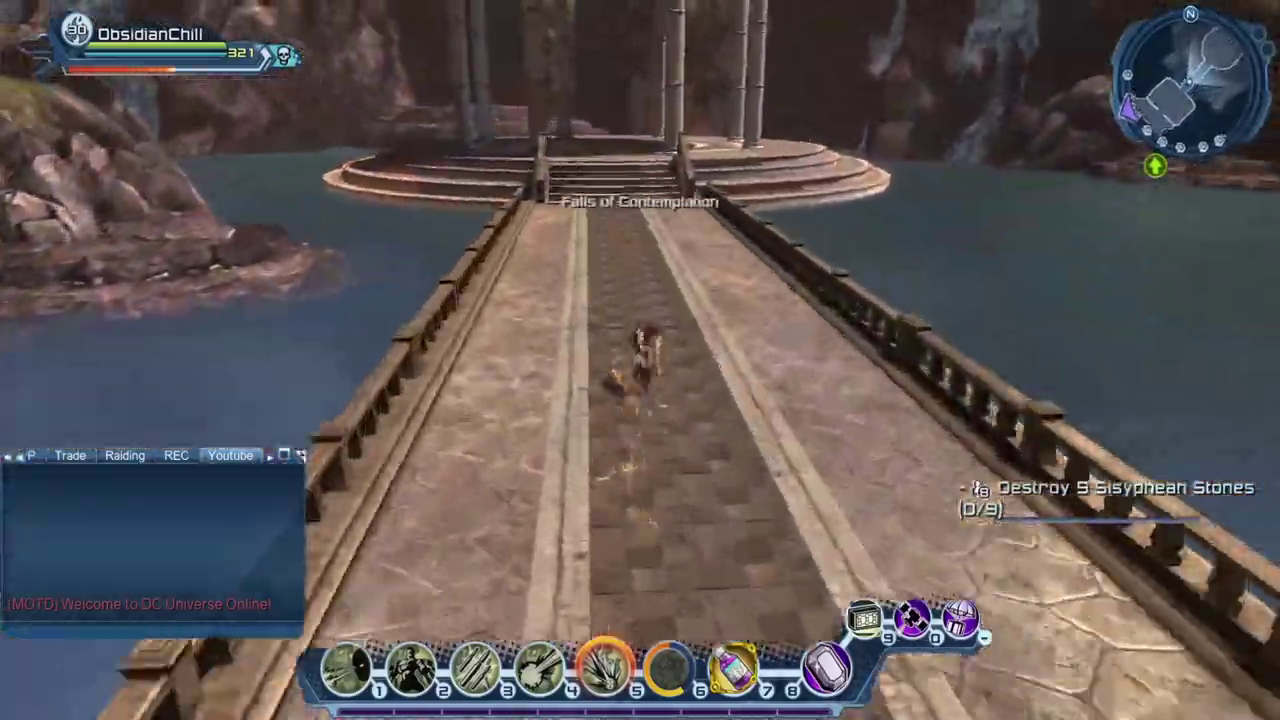
pyautogui.press('w')
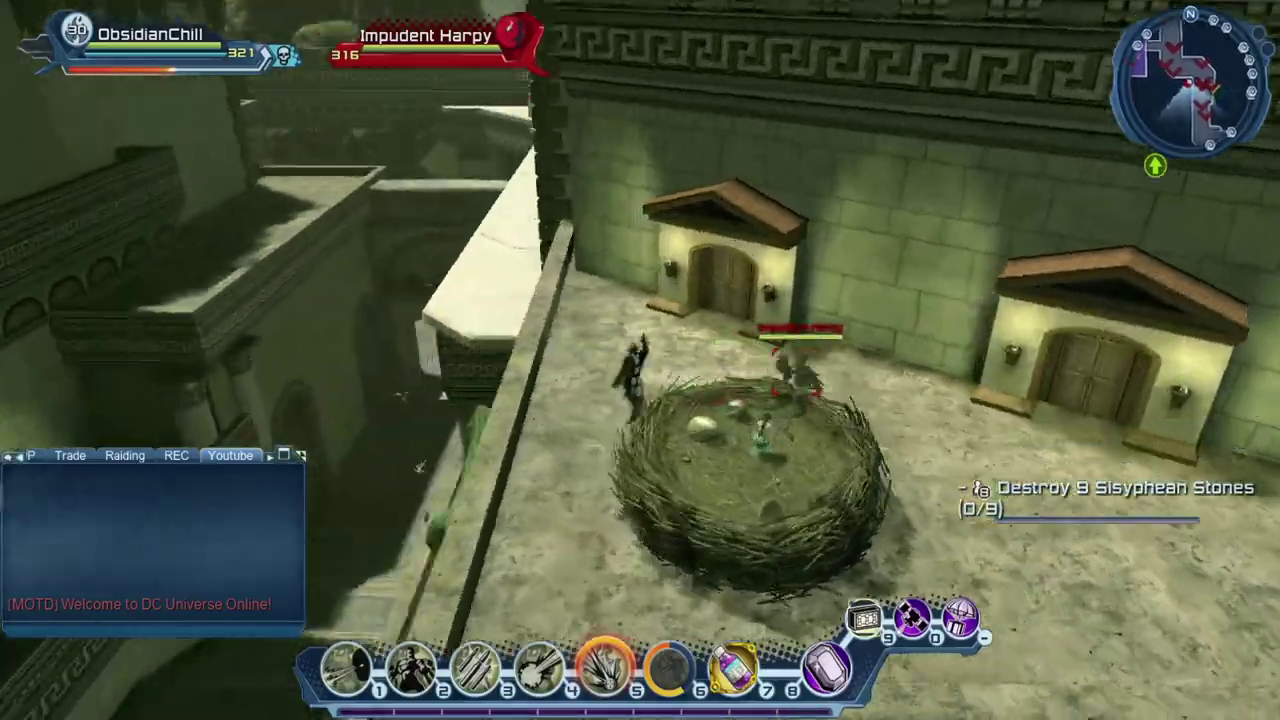
# Leap from the harpy nest rooftop across the gap to the walled terrace by the cliffs
pyautogui.press('w')
pyautogui.press('space')
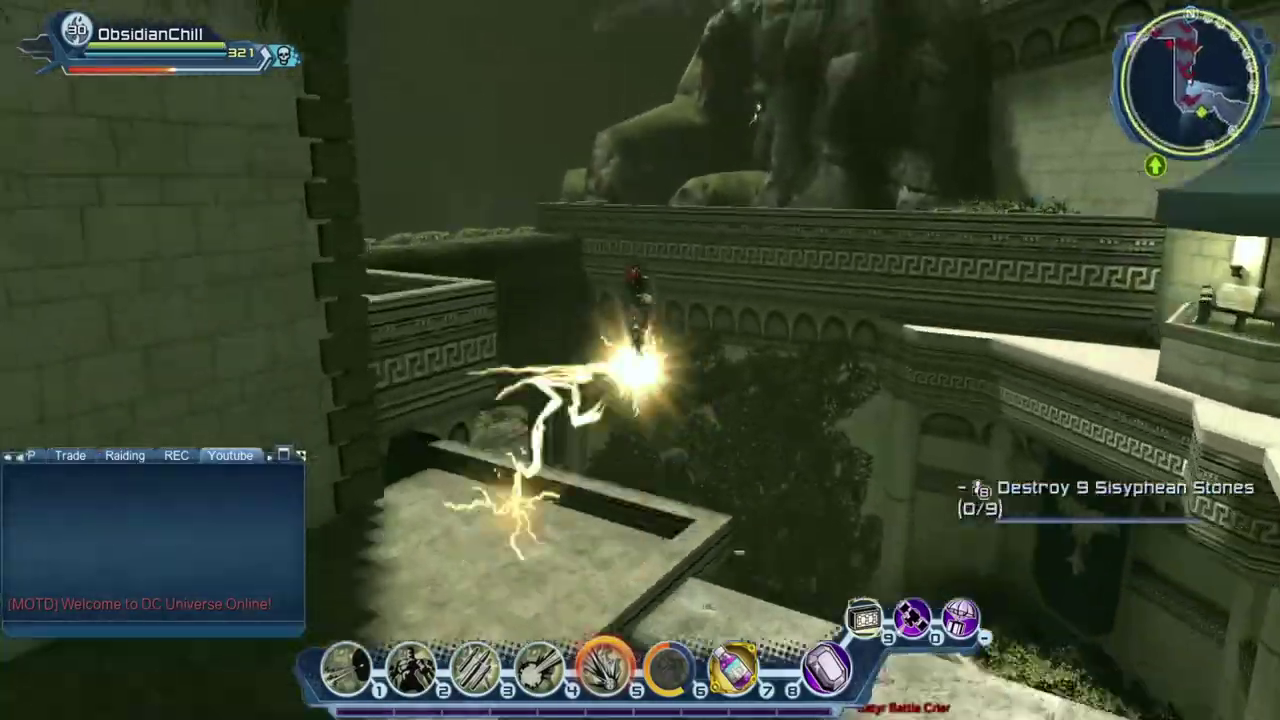
pyautogui.press('w')
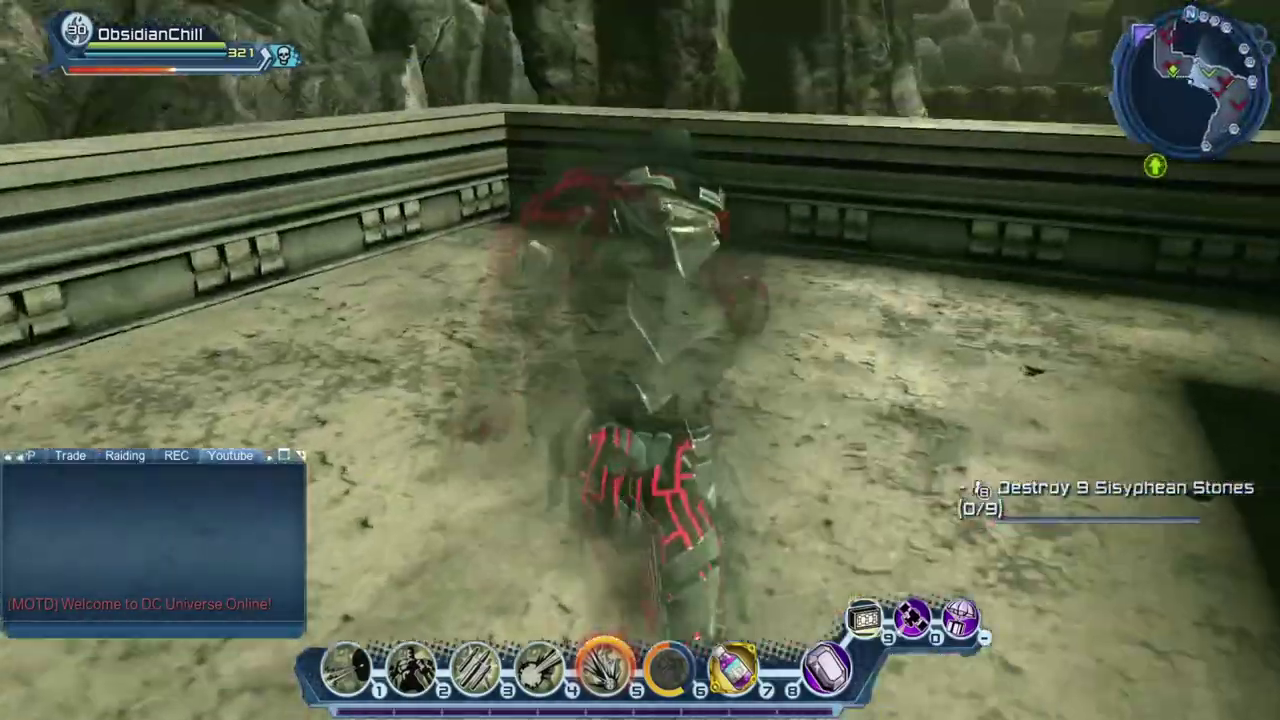
pyautogui.press('space')
pyautogui.press('s')
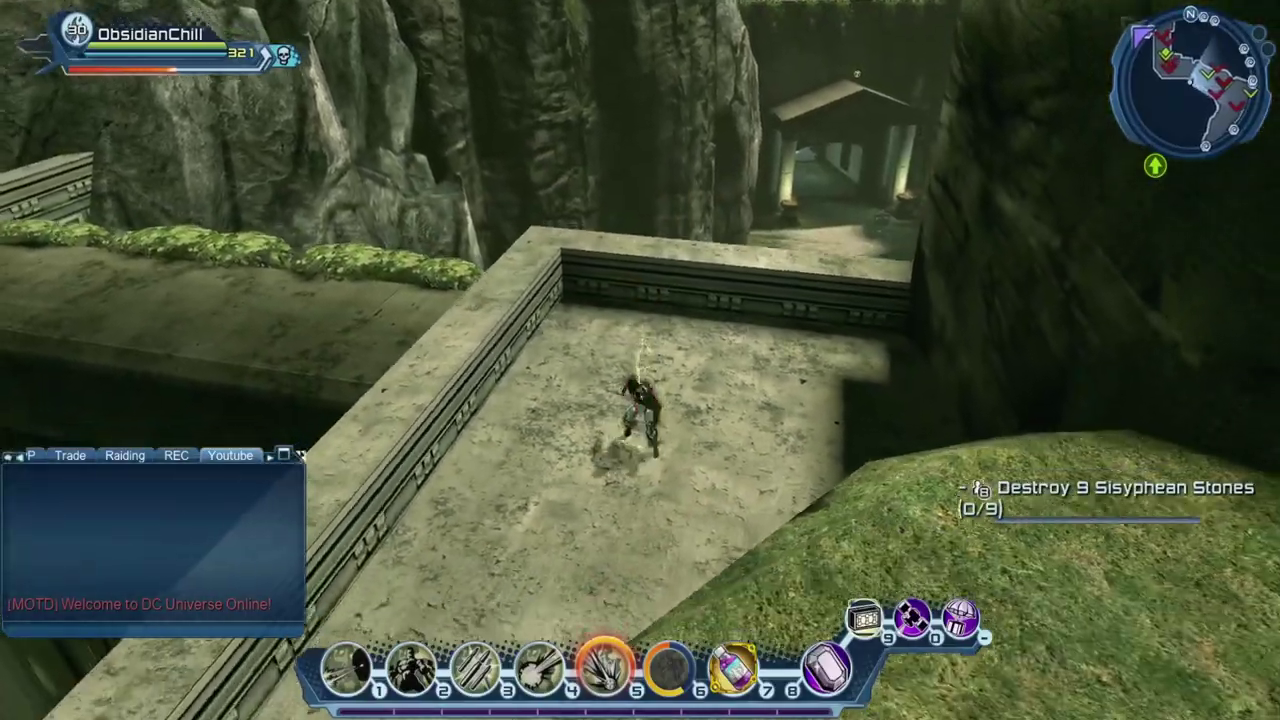
# Descend from the terrace and run through the canyon to the open beach at the Atlantean Front
pyautogui.press('w')
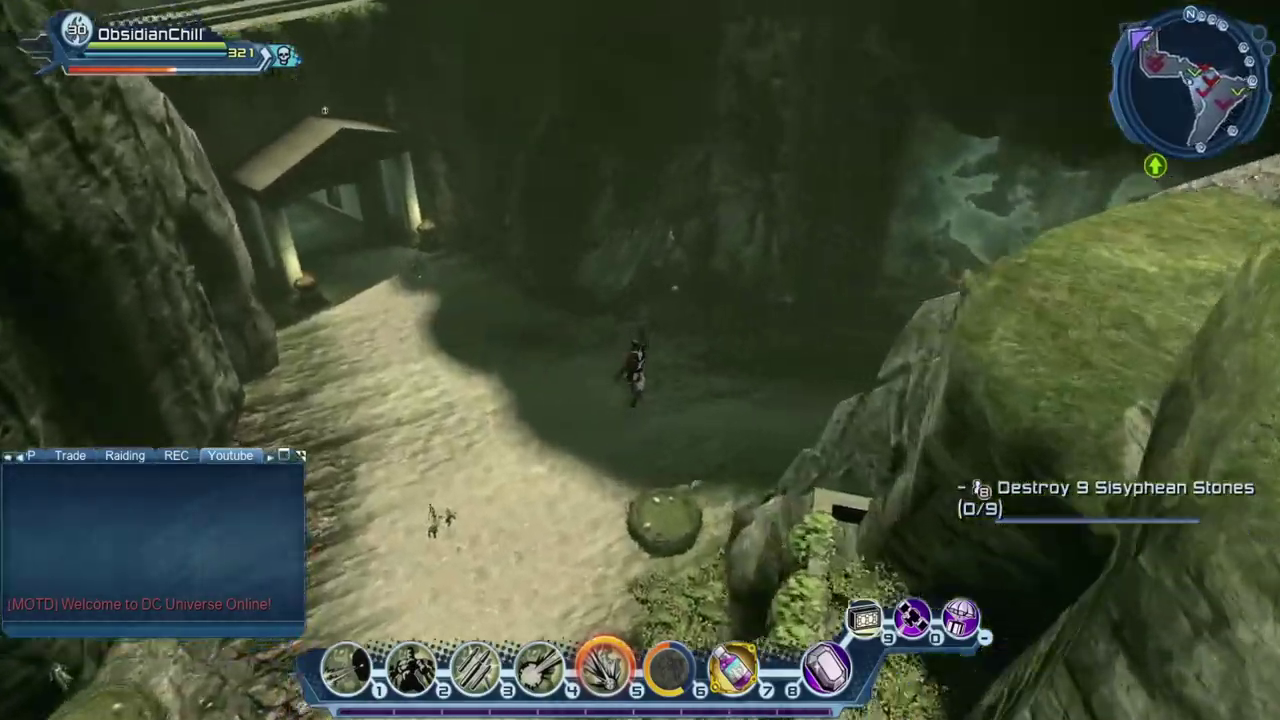
pyautogui.press('w')
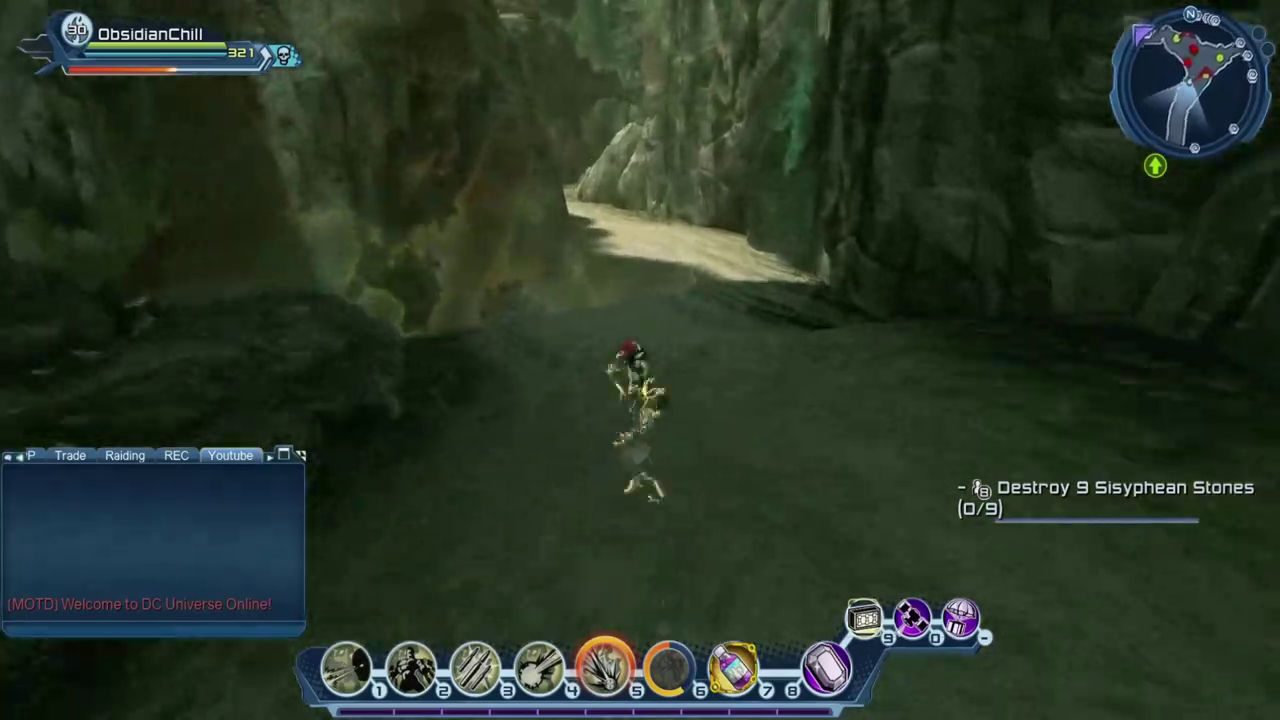
pyautogui.press('w')
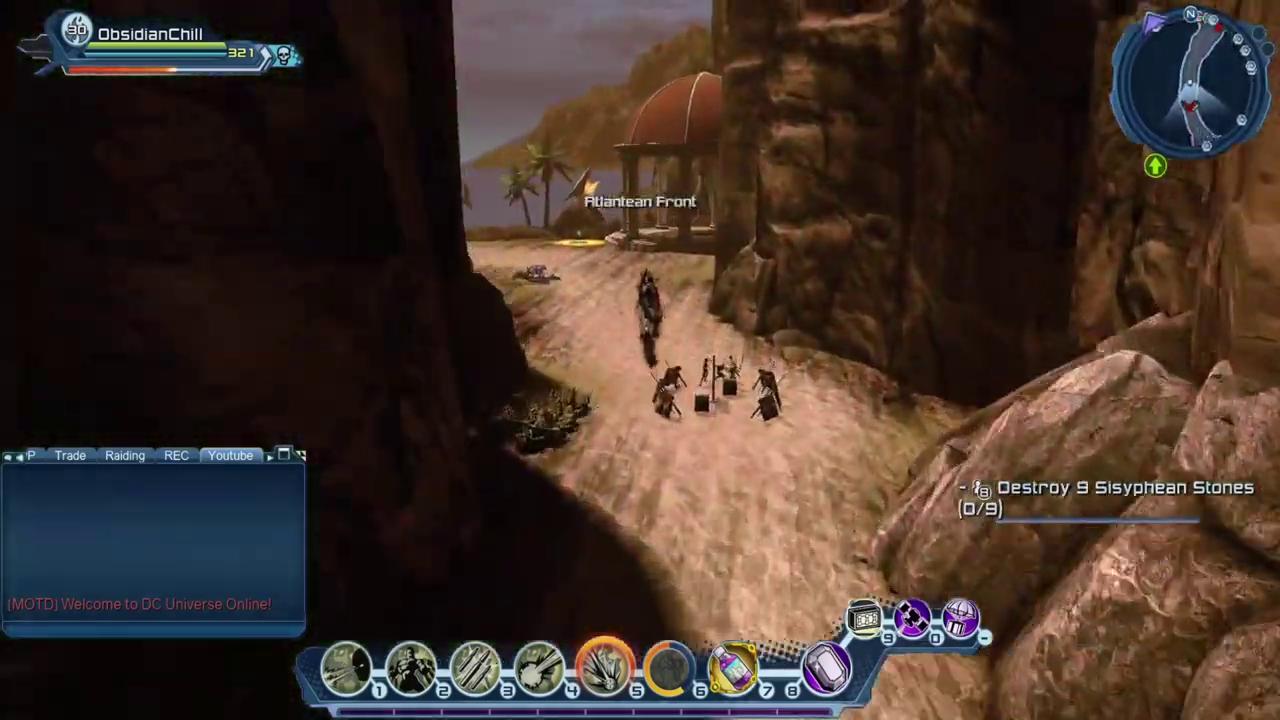
pyautogui.press('w')
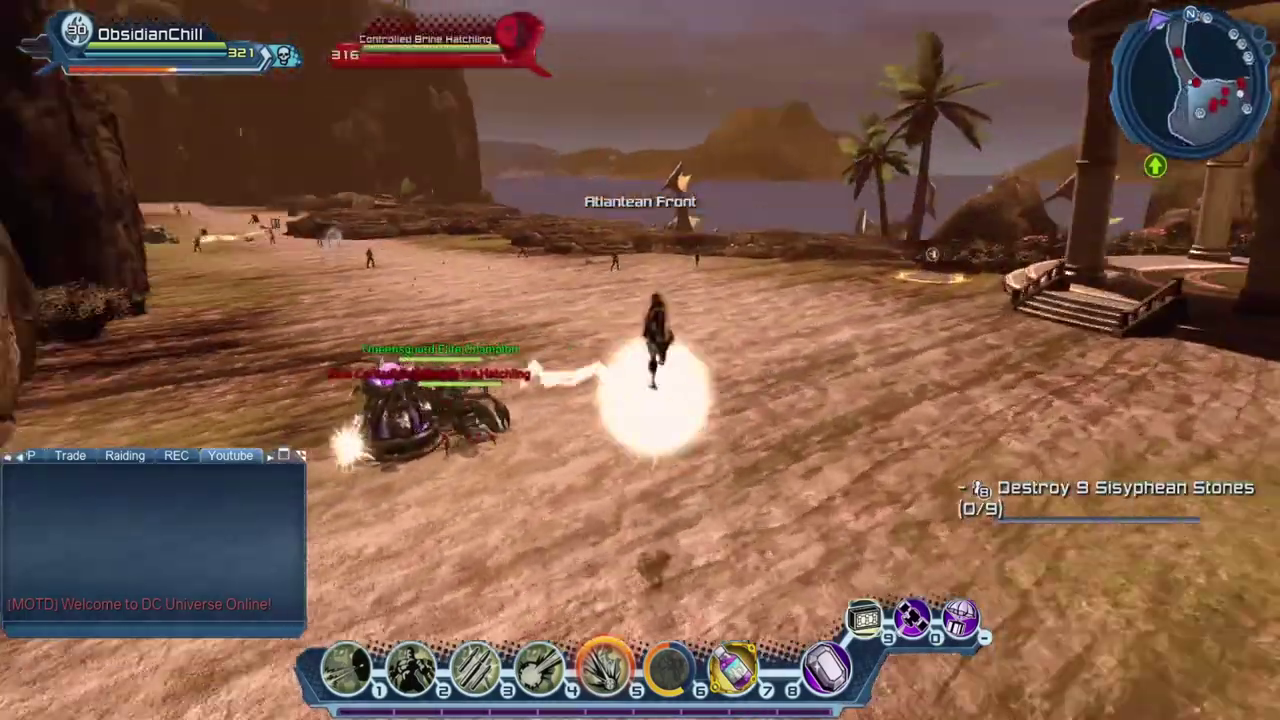
# Cross the Atlantean Front beach and its rocks to the grassy shoreline beyond the beached ship
pyautogui.press('w')
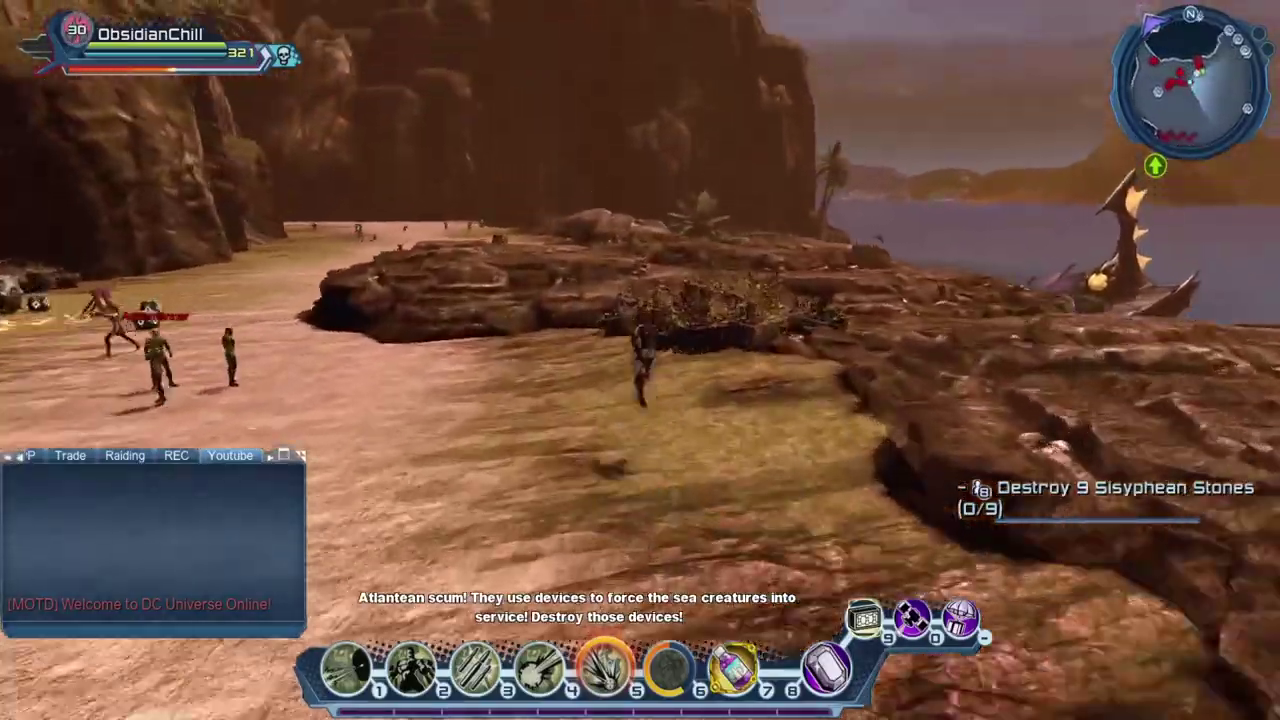
pyautogui.press('w')
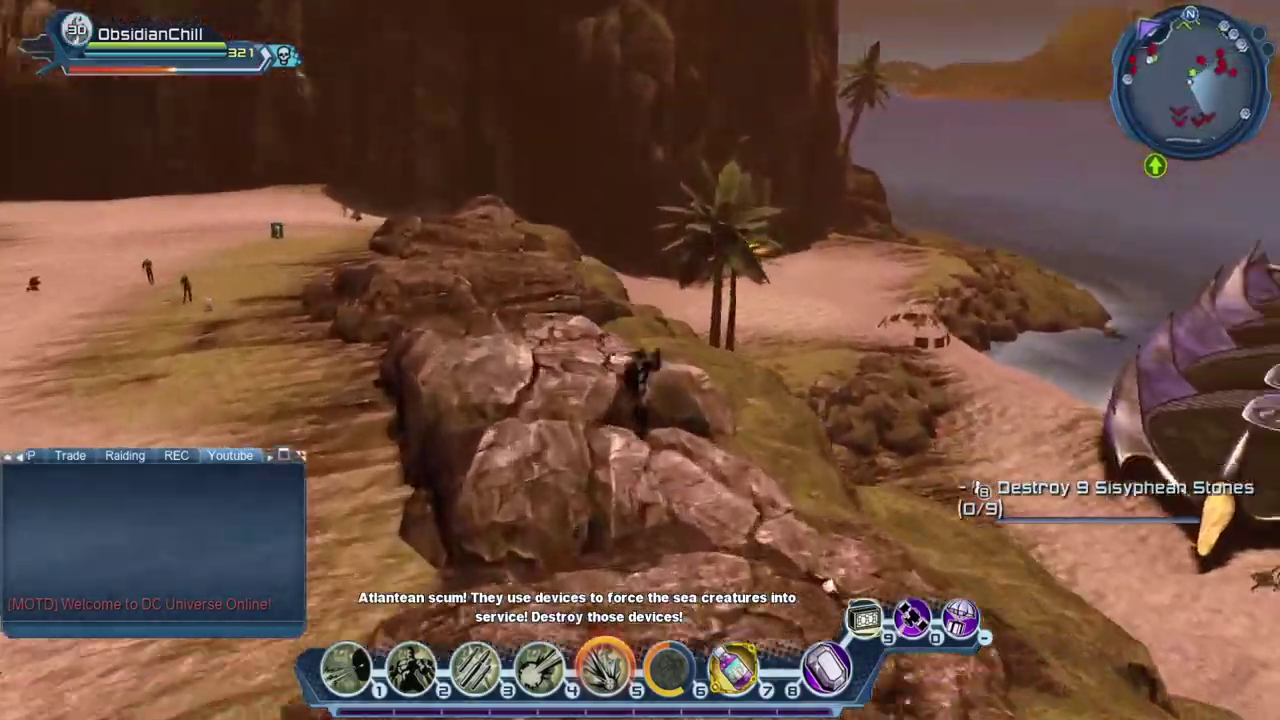
pyautogui.press('w')
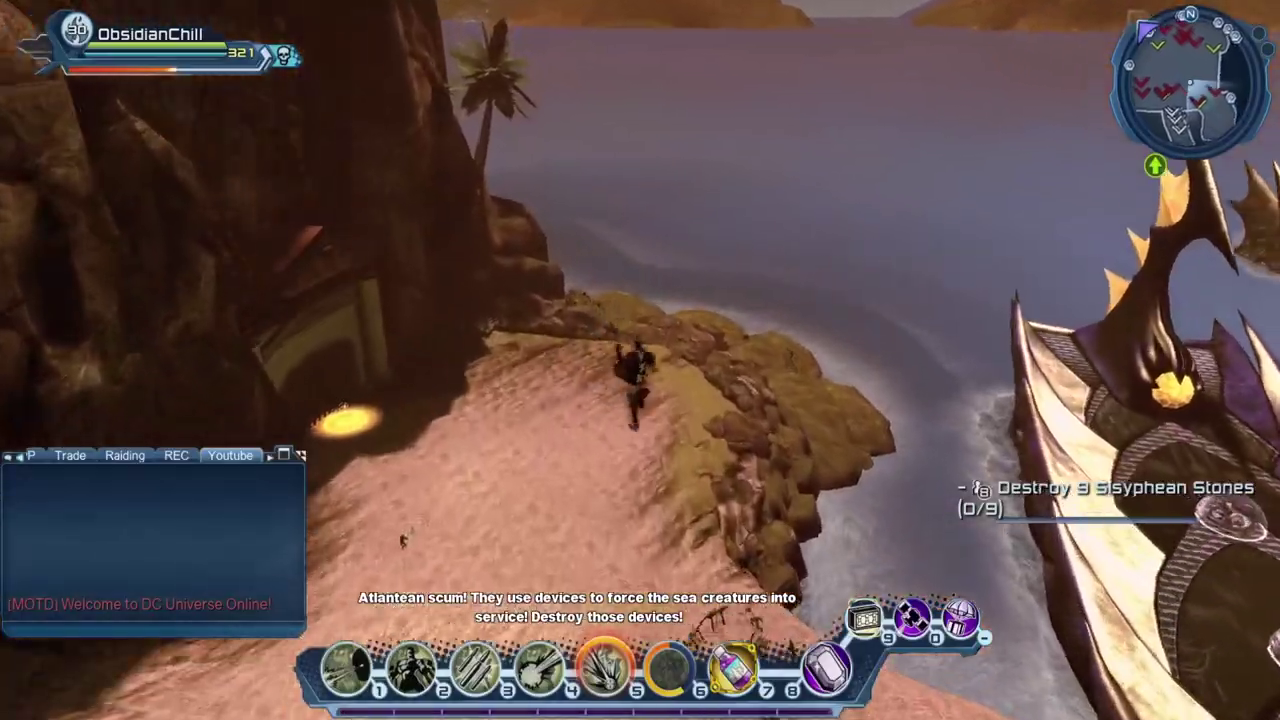
pyautogui.press('w')
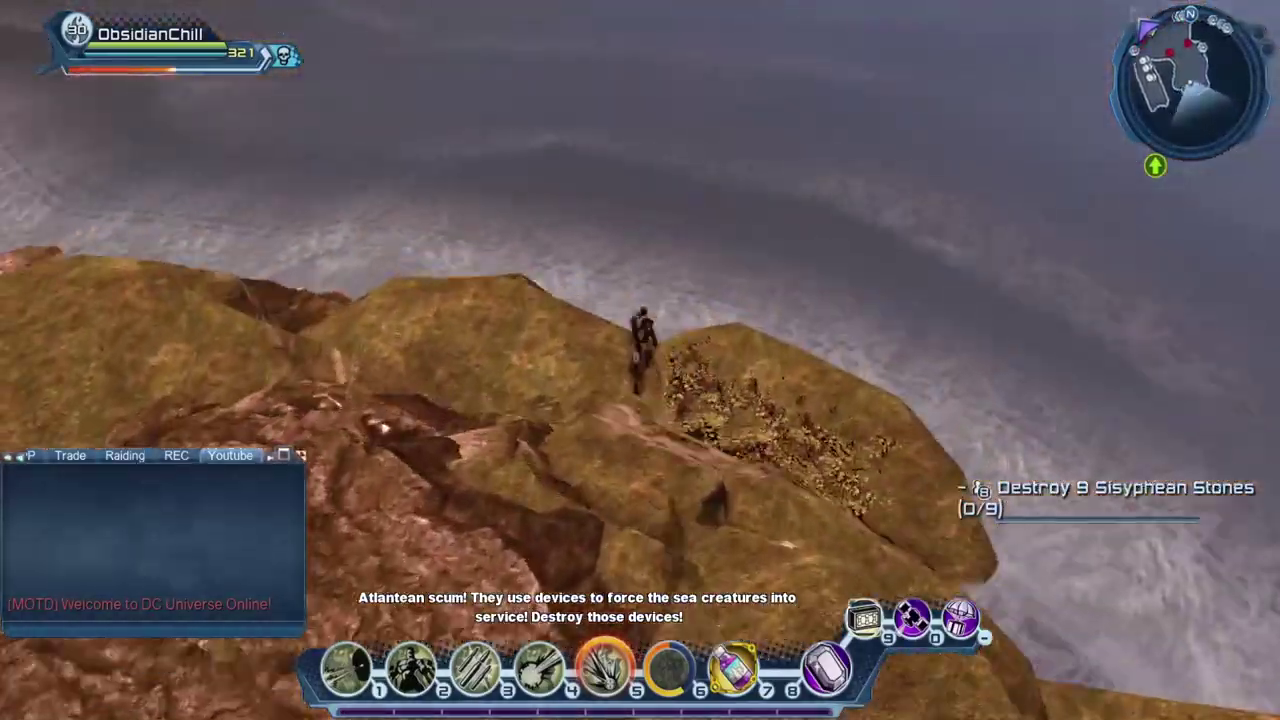
pyautogui.press('w')
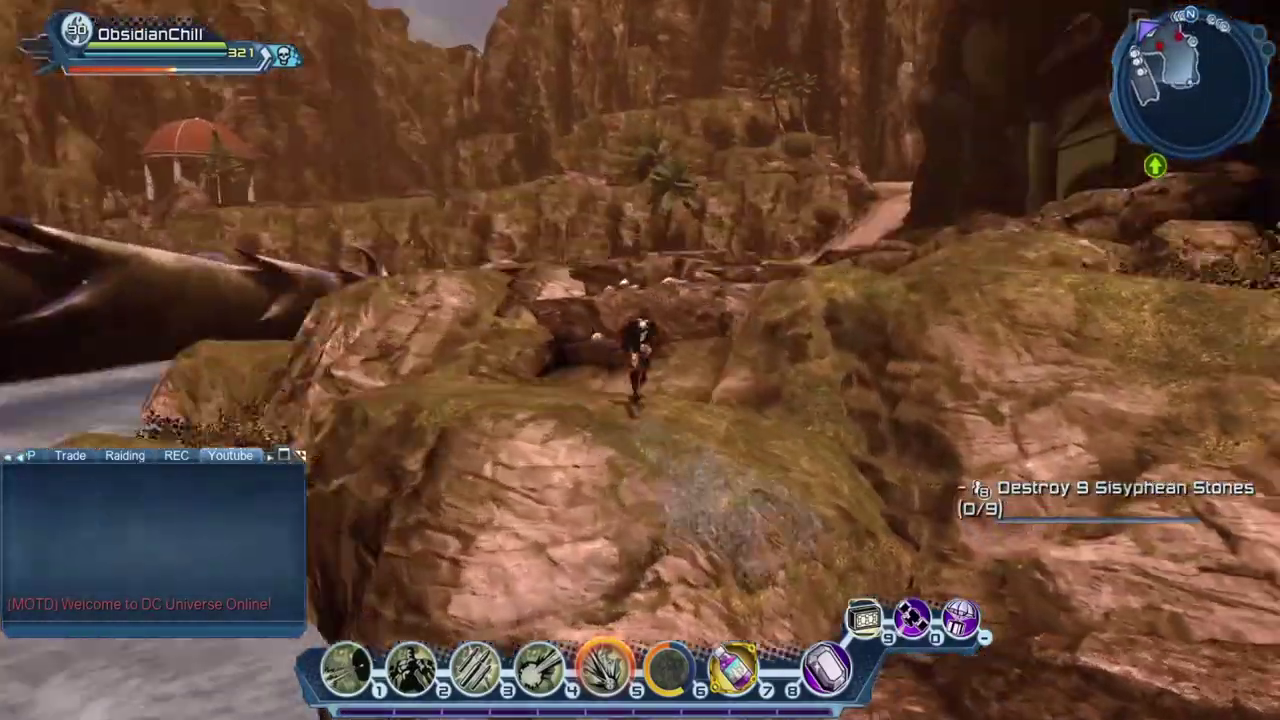
pyautogui.press('w')
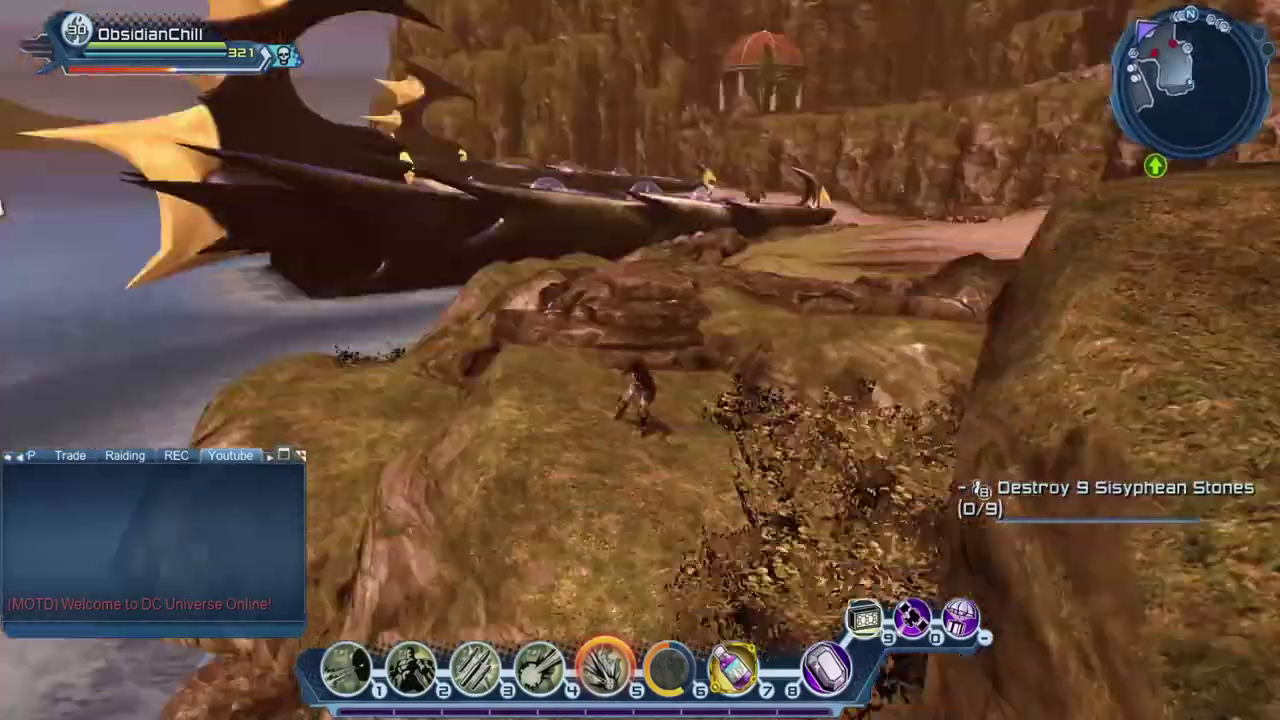
pyautogui.press('w')
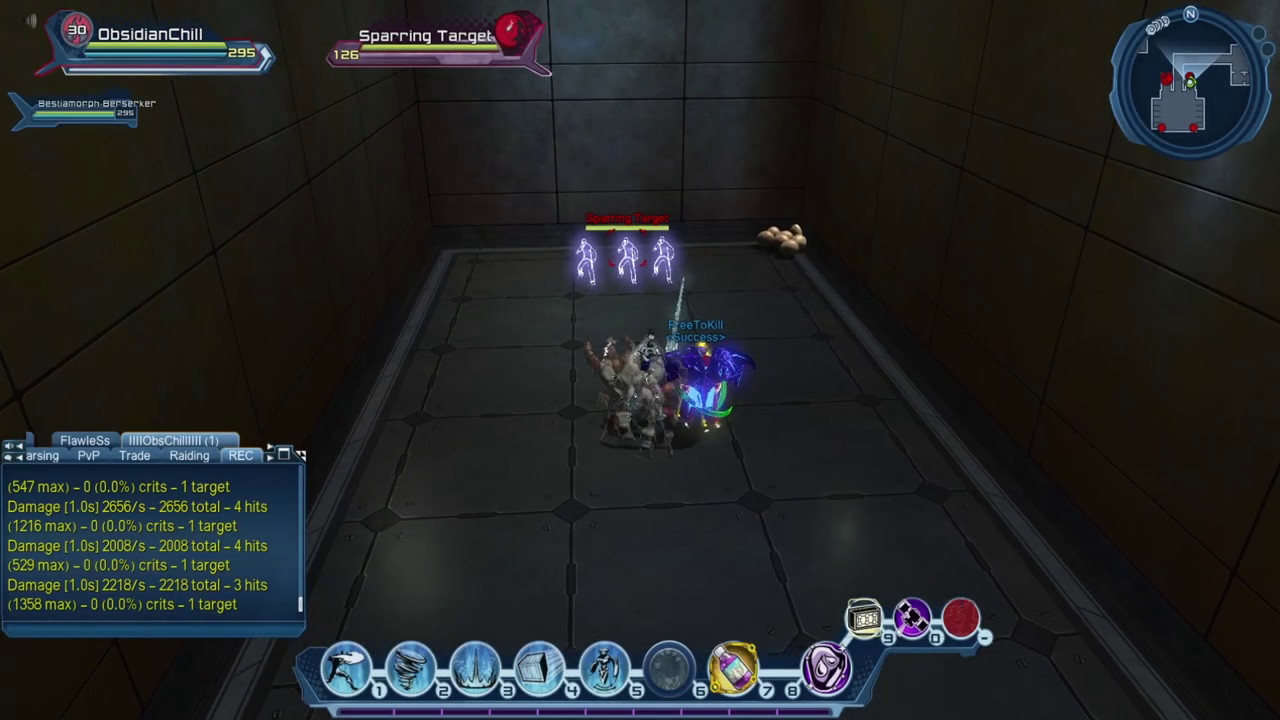
# Attack the group of sparring targets in the training room with the first loadout power and reposition around them
pyautogui.press('a')
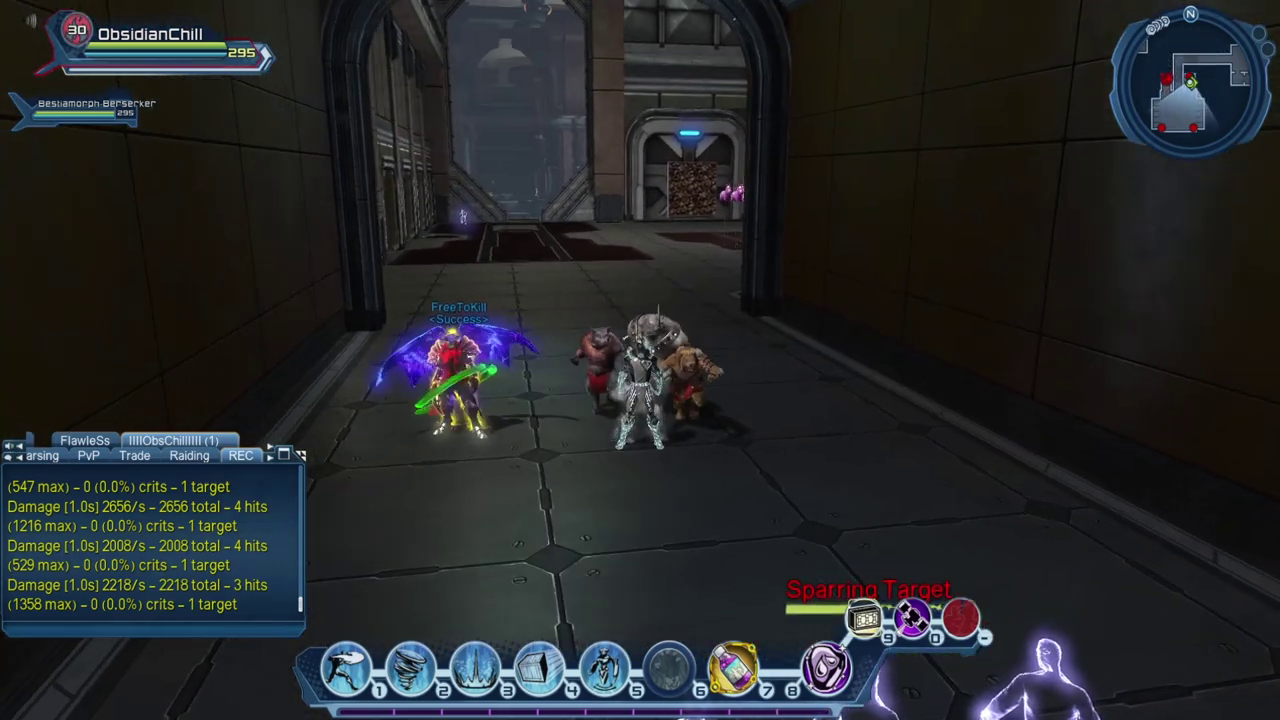
pyautogui.press('1')
pyautogui.press('a')
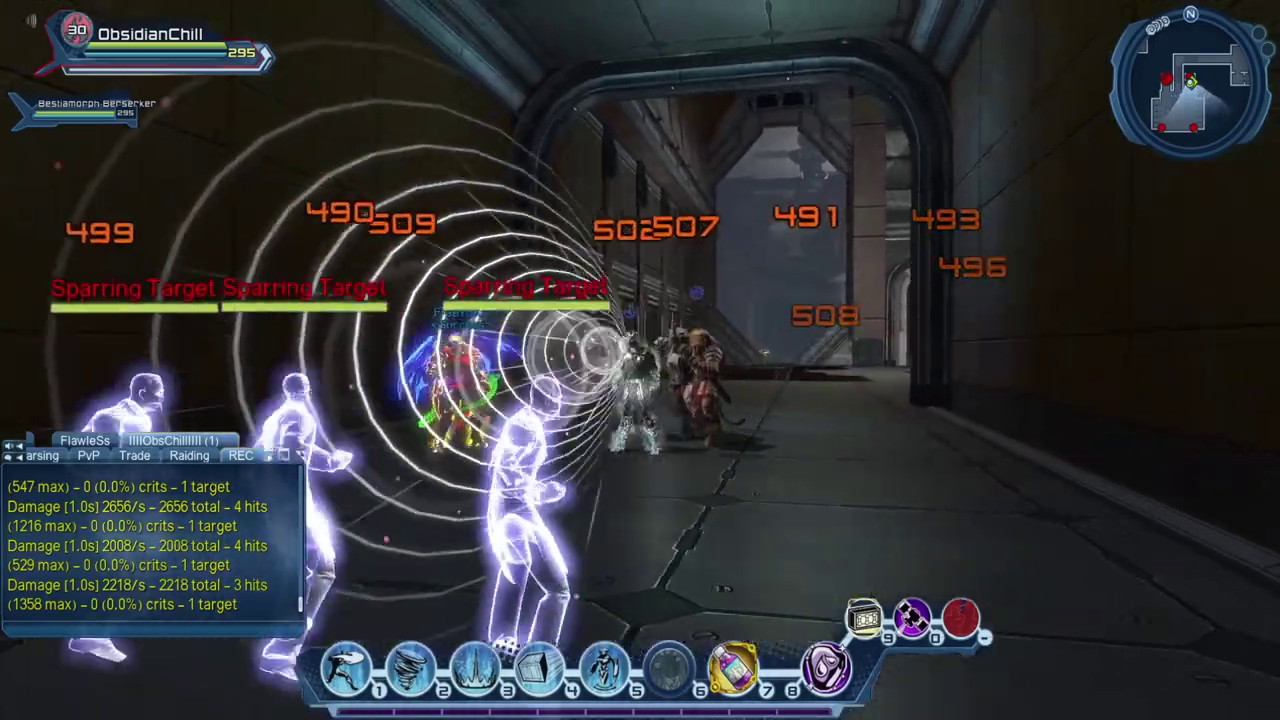
pyautogui.press('w')
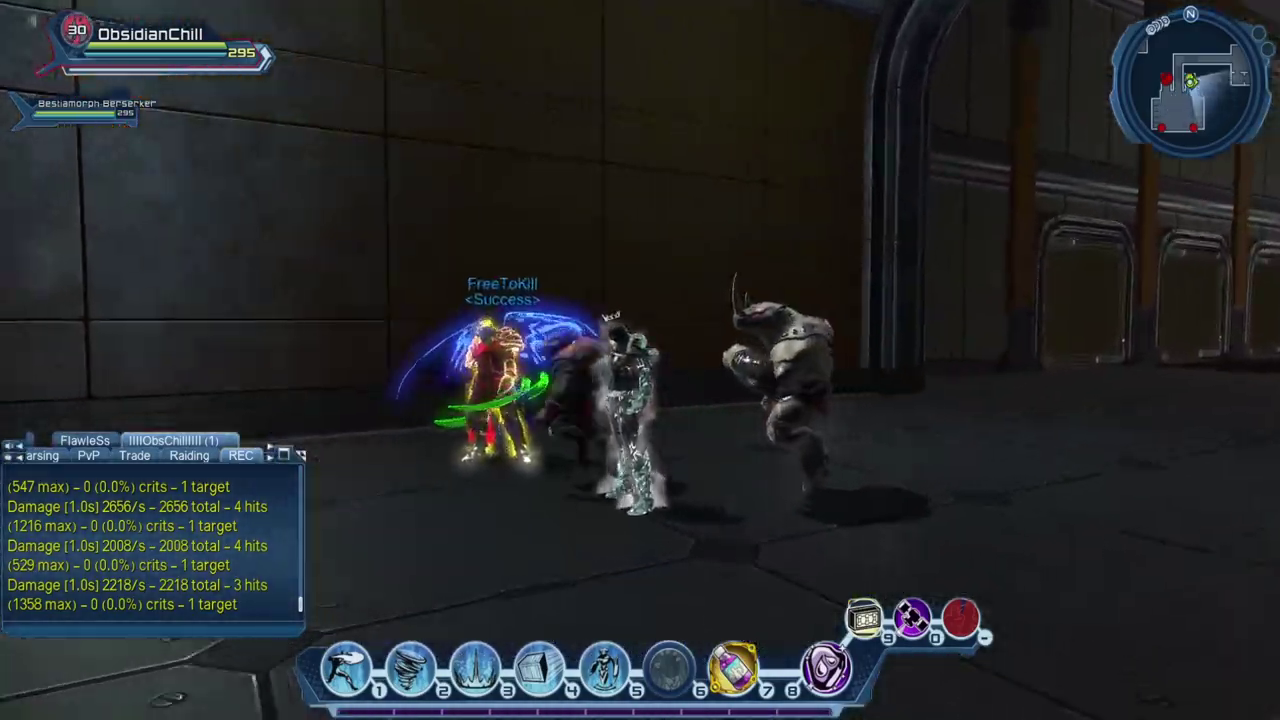
pyautogui.press('w')
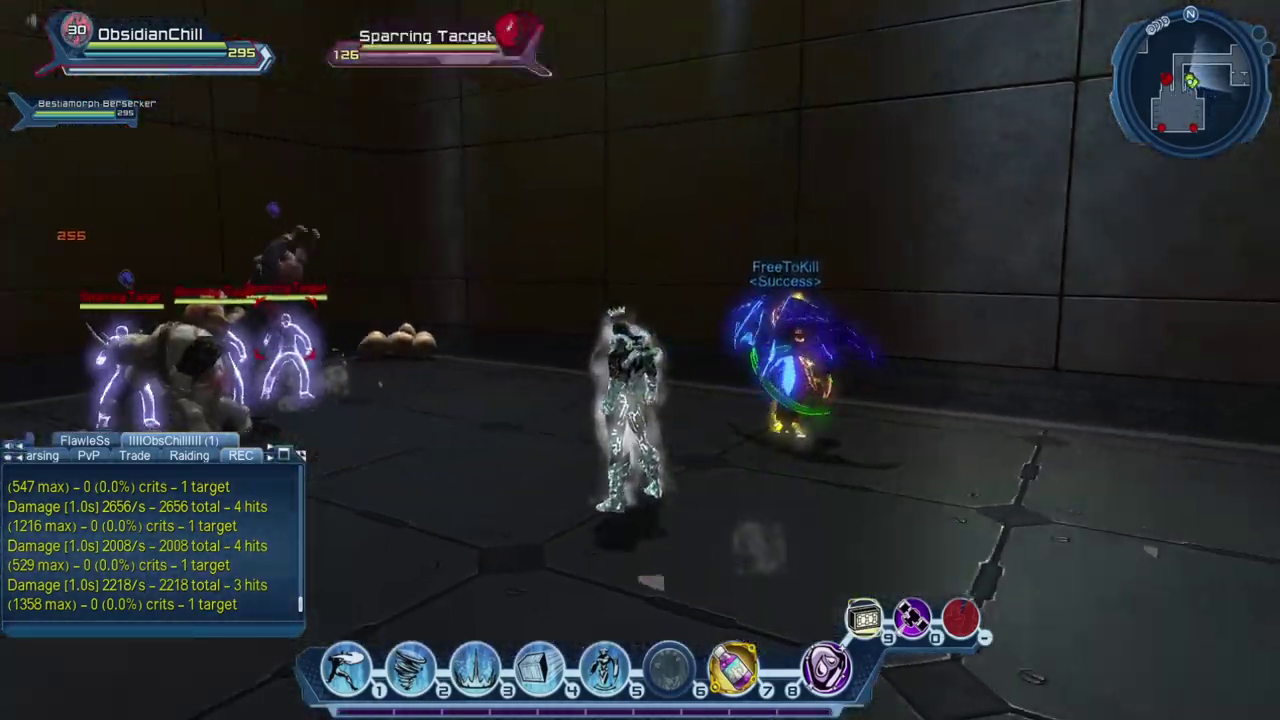
pyautogui.press('a')
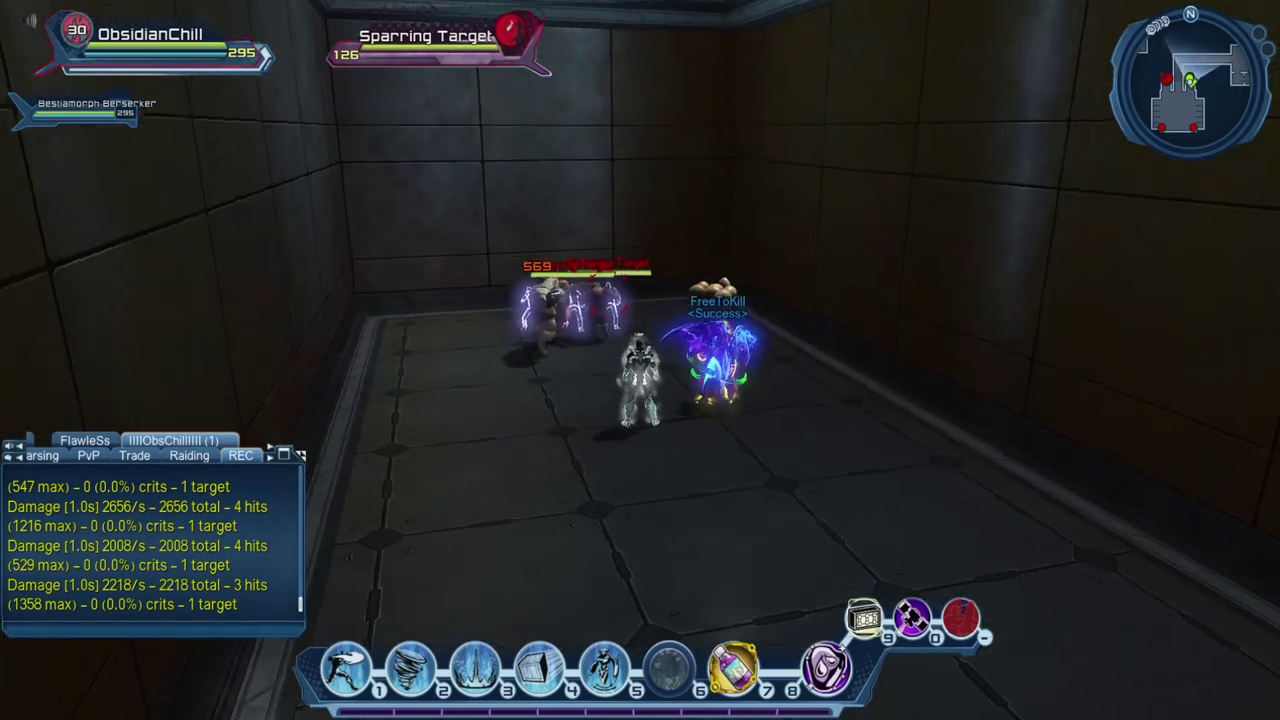
# Move around the sparring targets while the summoned Bestiamorph henchmen attack them
pyautogui.press('d')
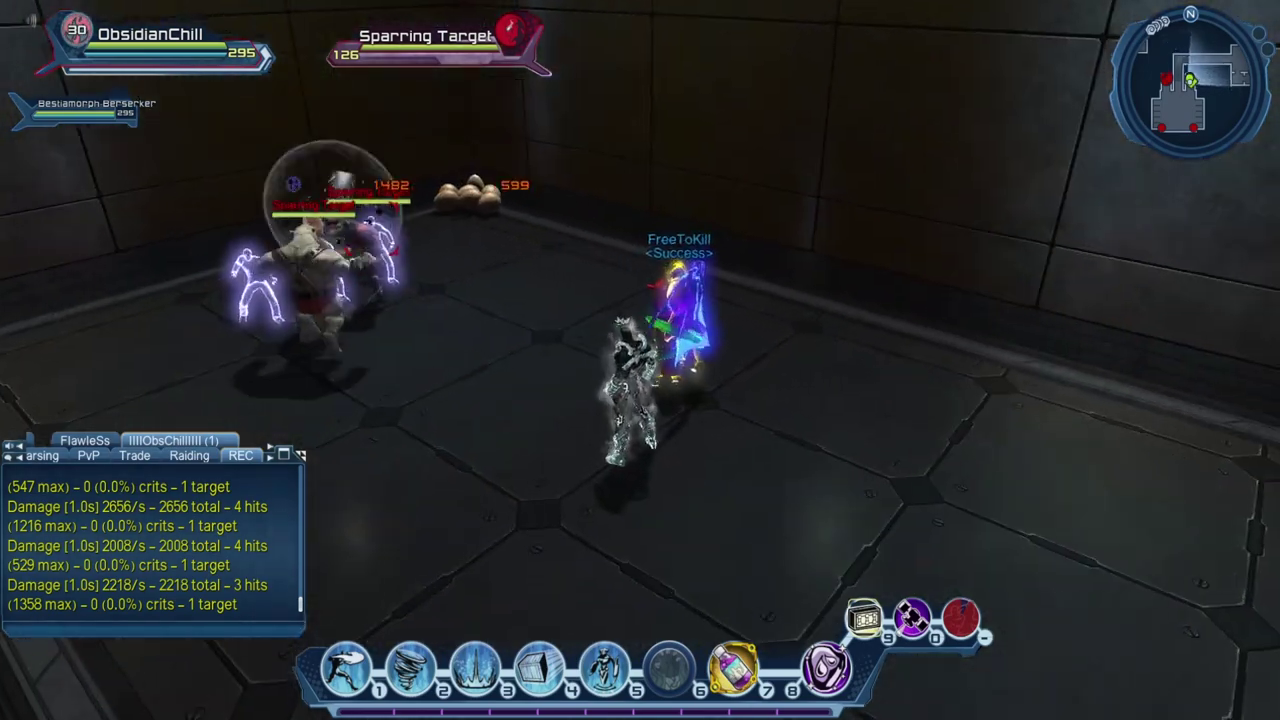
pyautogui.press('d')
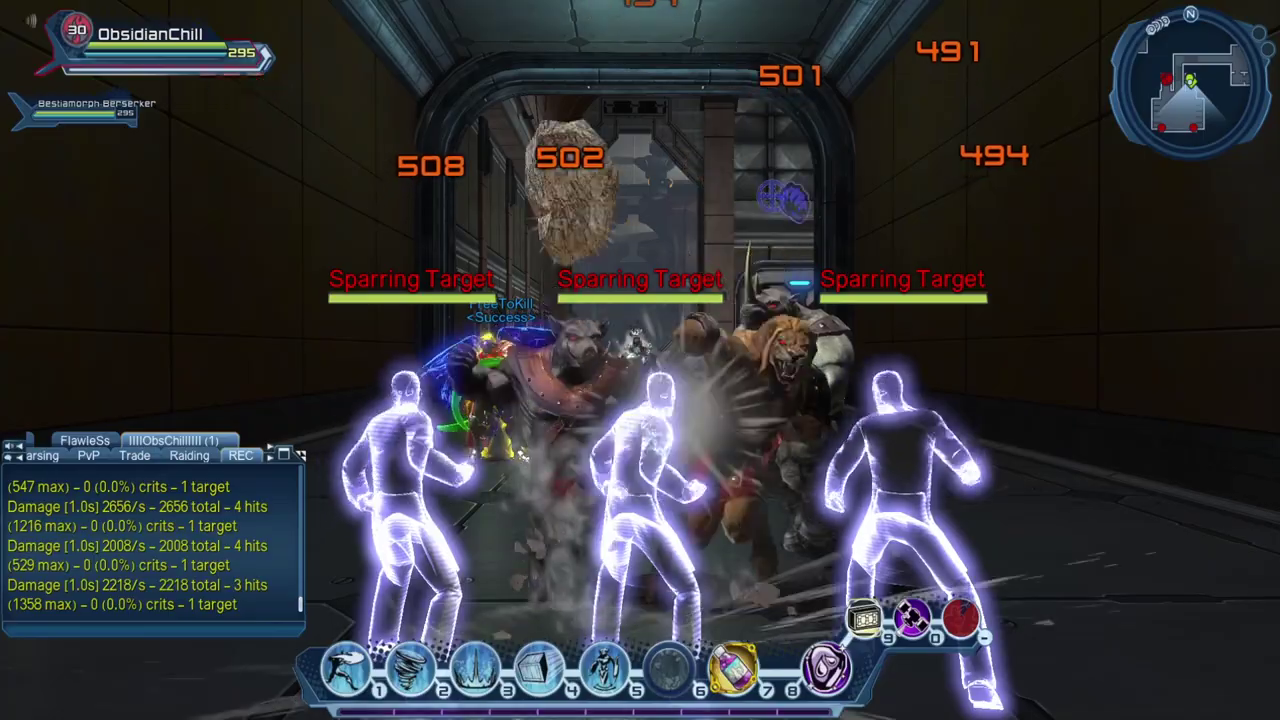
pyautogui.press('a')
pyautogui.press('a')
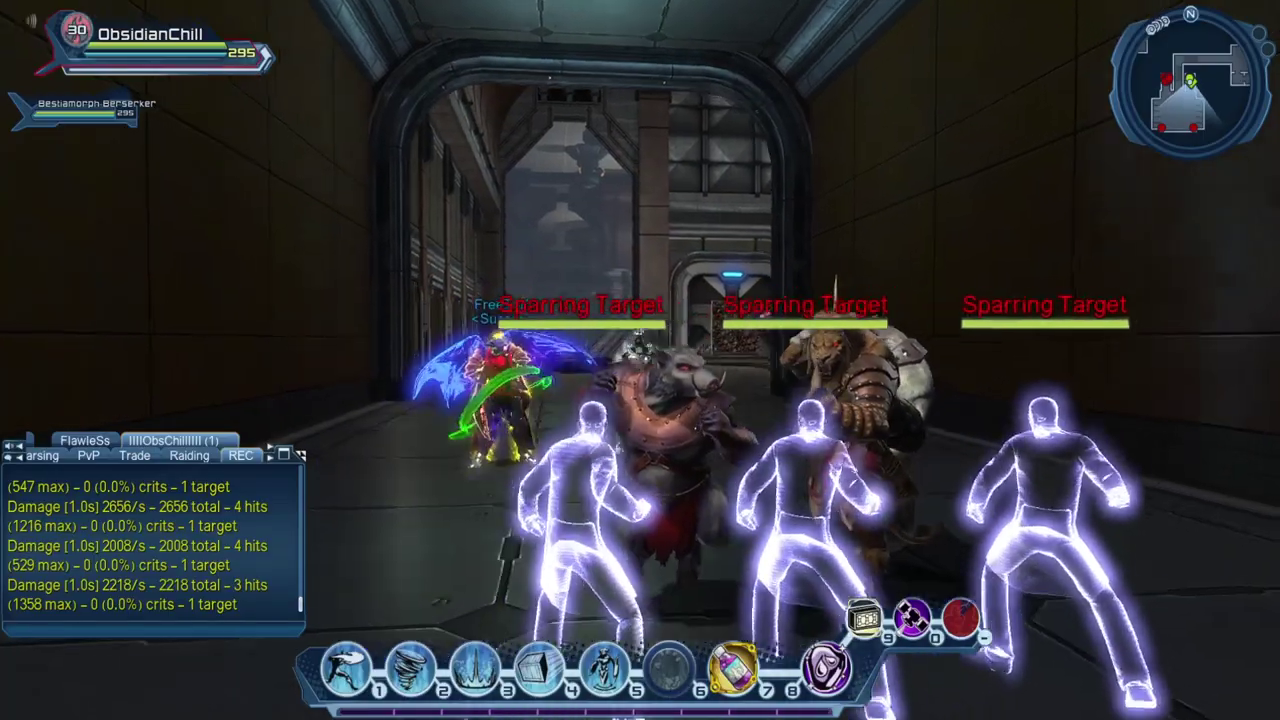
# Examine the two player characters up close and from behind the sparring targets in the training room
pyautogui.scroll(5, 640, 360)
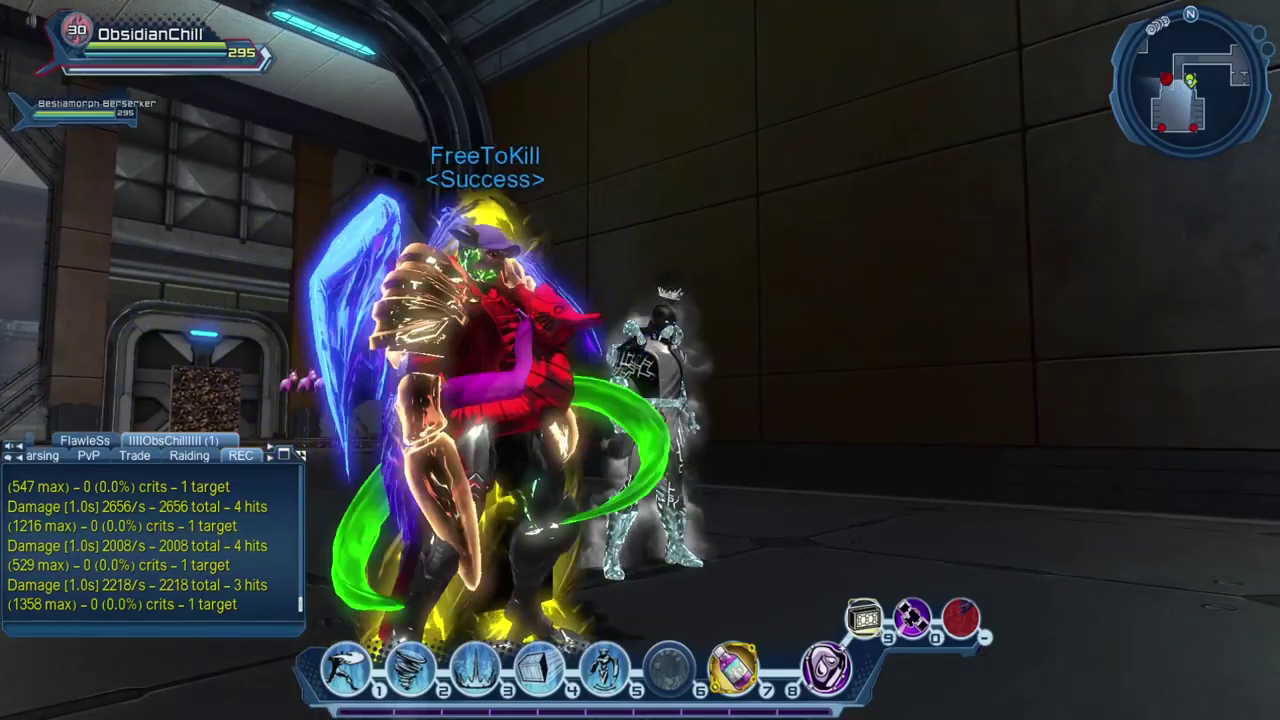
pyautogui.press('a')
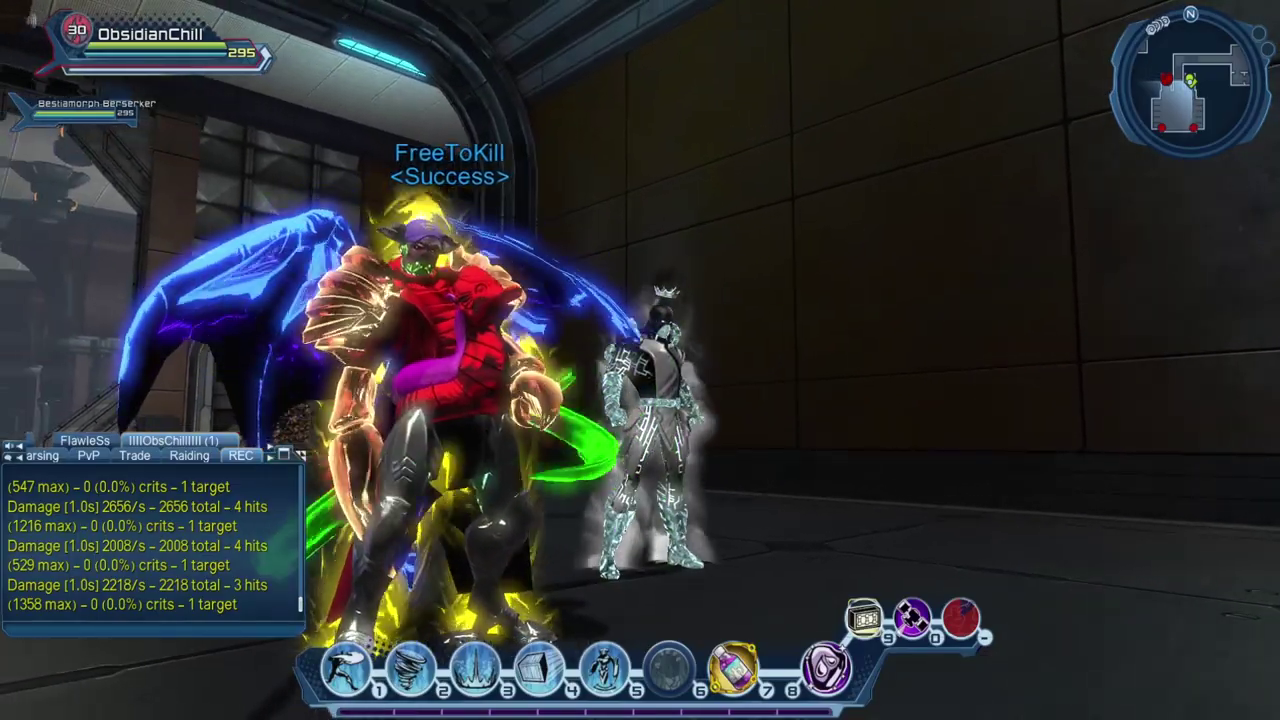
pyautogui.press('a')
pyautogui.scroll(-10, 640, 360)
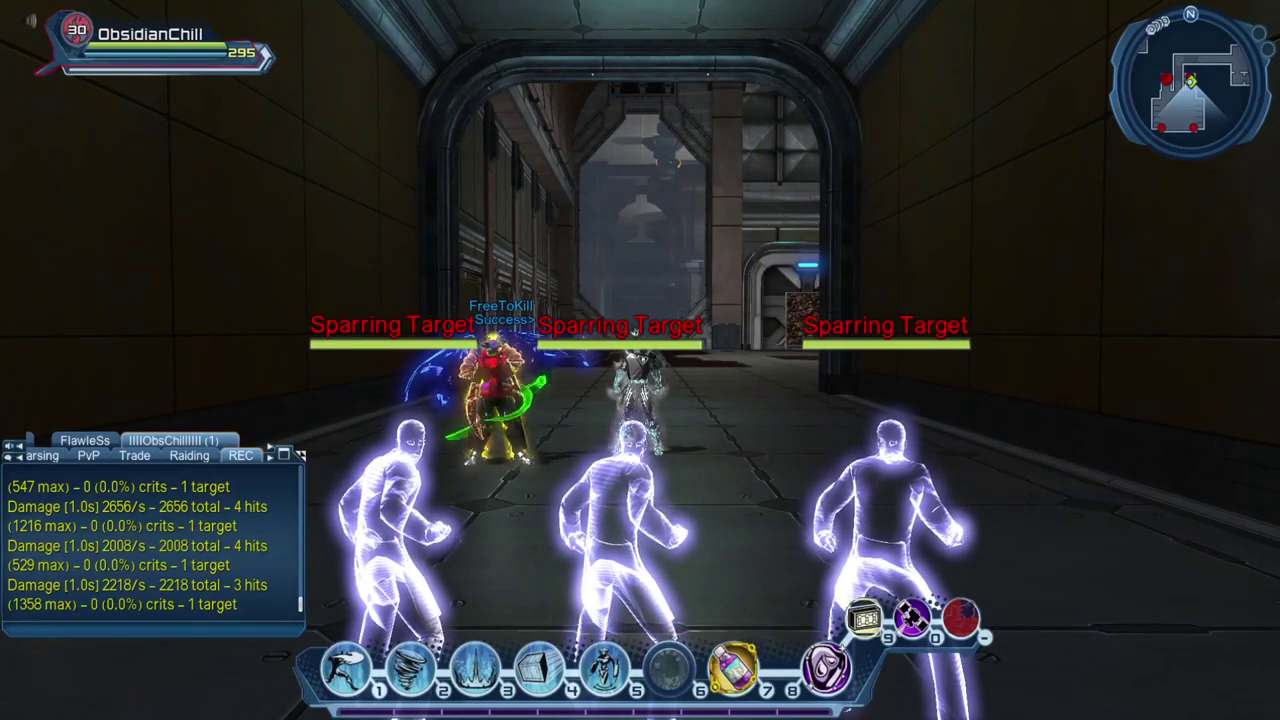
pyautogui.scroll(5, 640, 360)
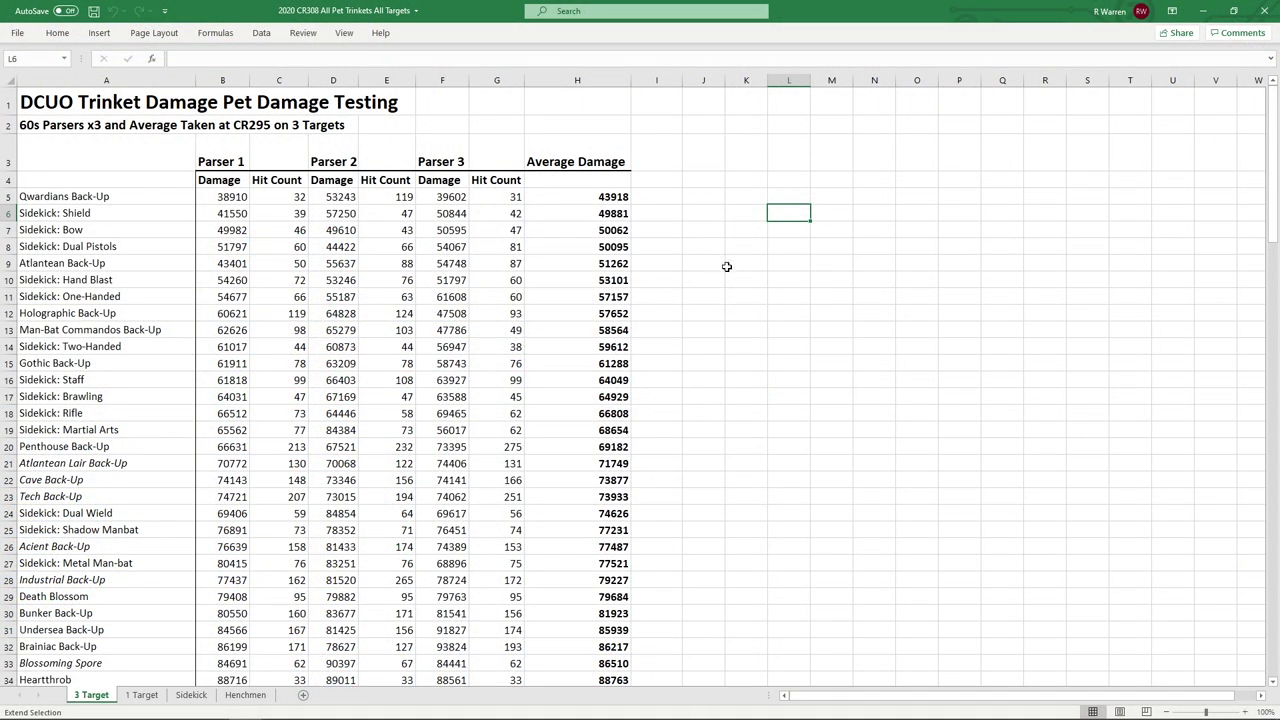
# Switch to the pet trinket damage workbook in Excel and select the Creepy Critters Henchmen row on the 3 Target sheet
pyautogui.moveTo(726, 264); pyautogui.dragTo(727, 246)
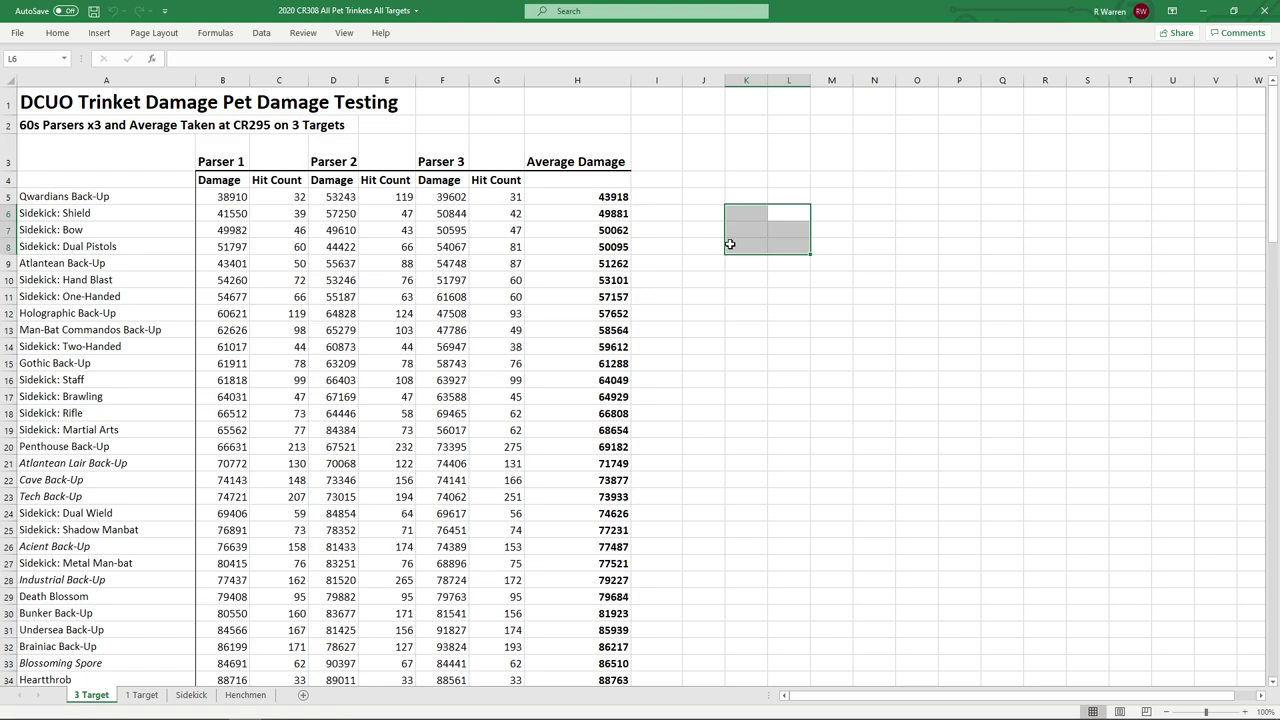
pyautogui.scroll(-8, 686, 243)
pyautogui.scroll(-2, 682, 241)
pyautogui.scroll(-1, 682, 241)
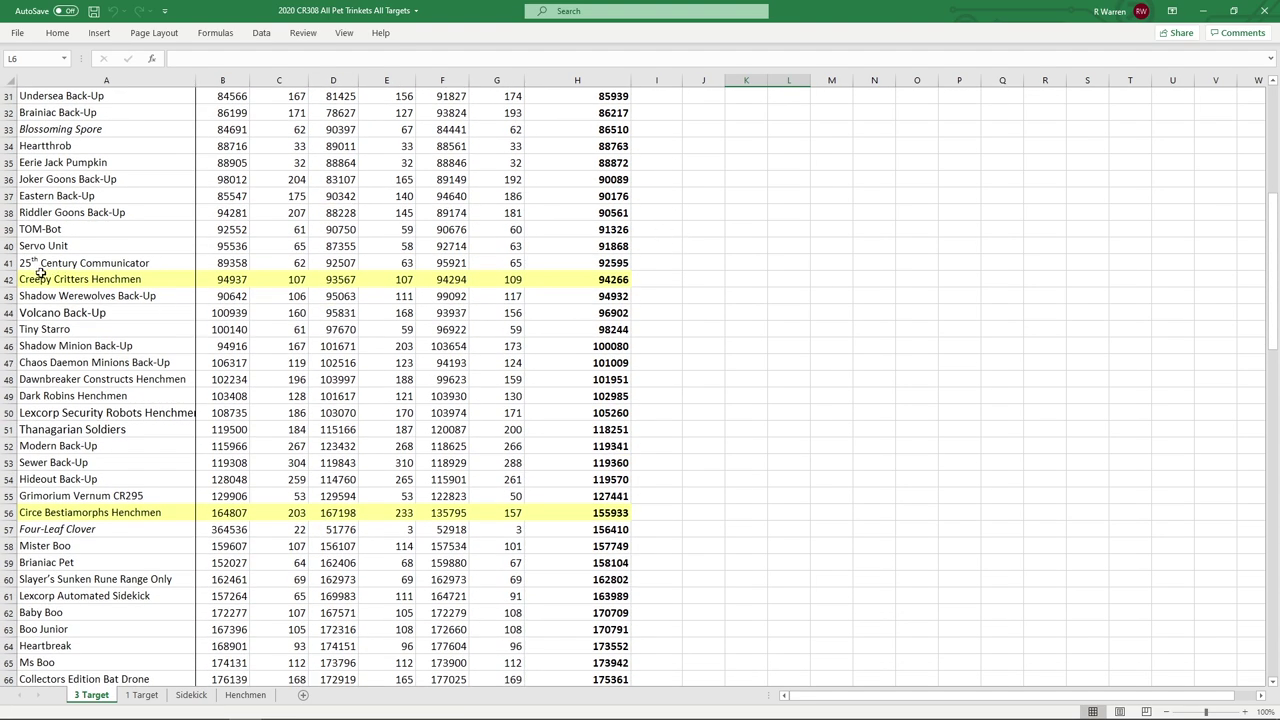
pyautogui.moveTo(40, 278); pyautogui.dragTo(620, 283)
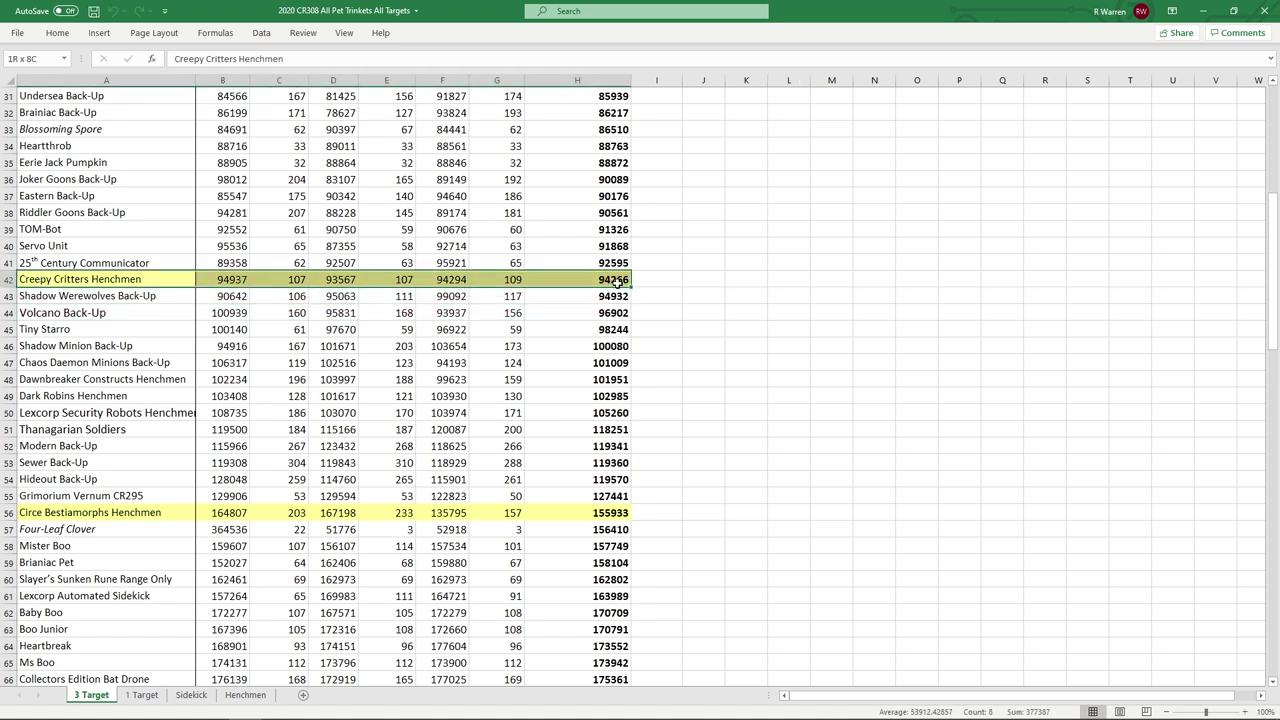
pyautogui.click(800, 297)
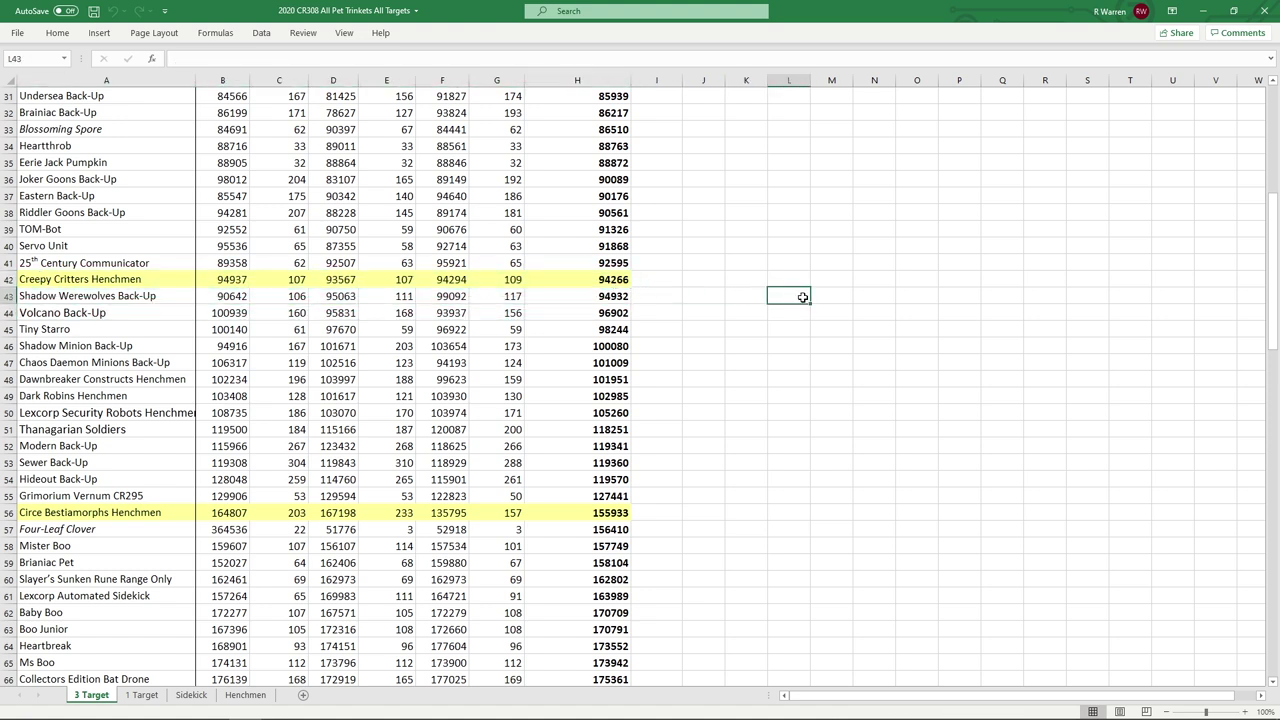
pyautogui.moveTo(22, 279); pyautogui.dragTo(108, 281)
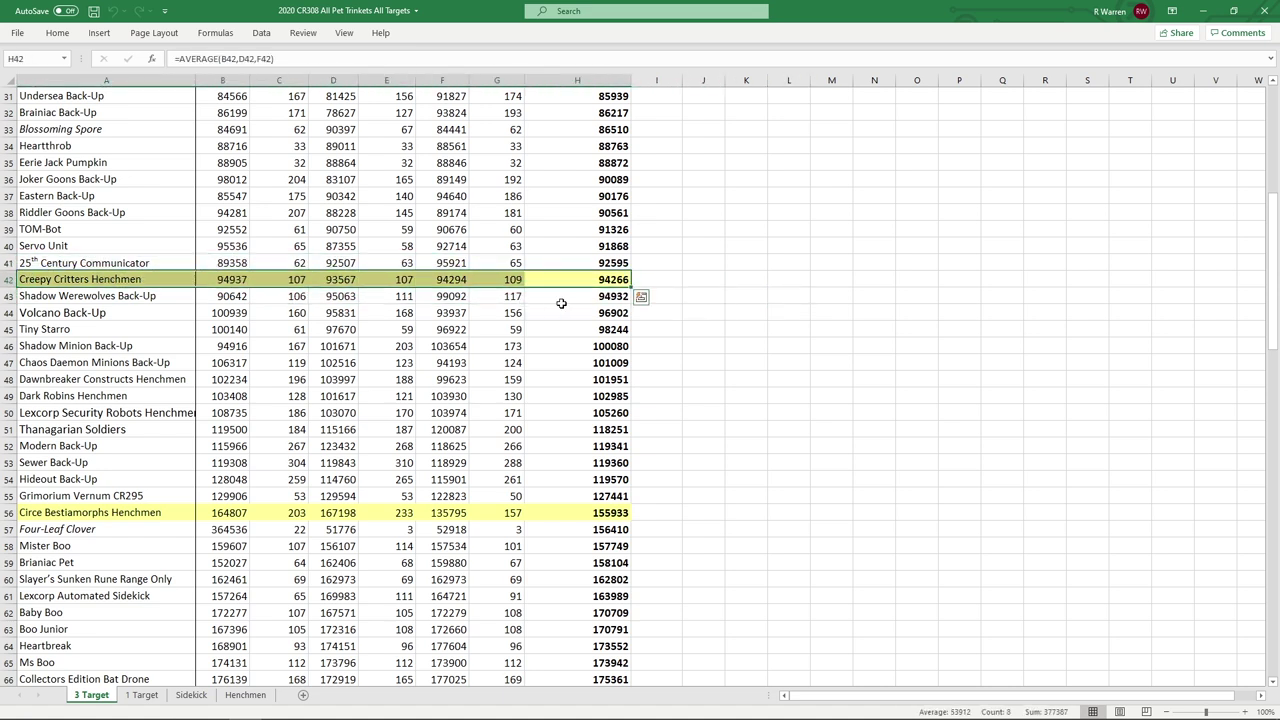
# Go through the henchmen names below Creepy Critters, from Shadow Werewolves Back-Up to Lexcorp Security Robots Henchmen
pyautogui.click(104, 300)
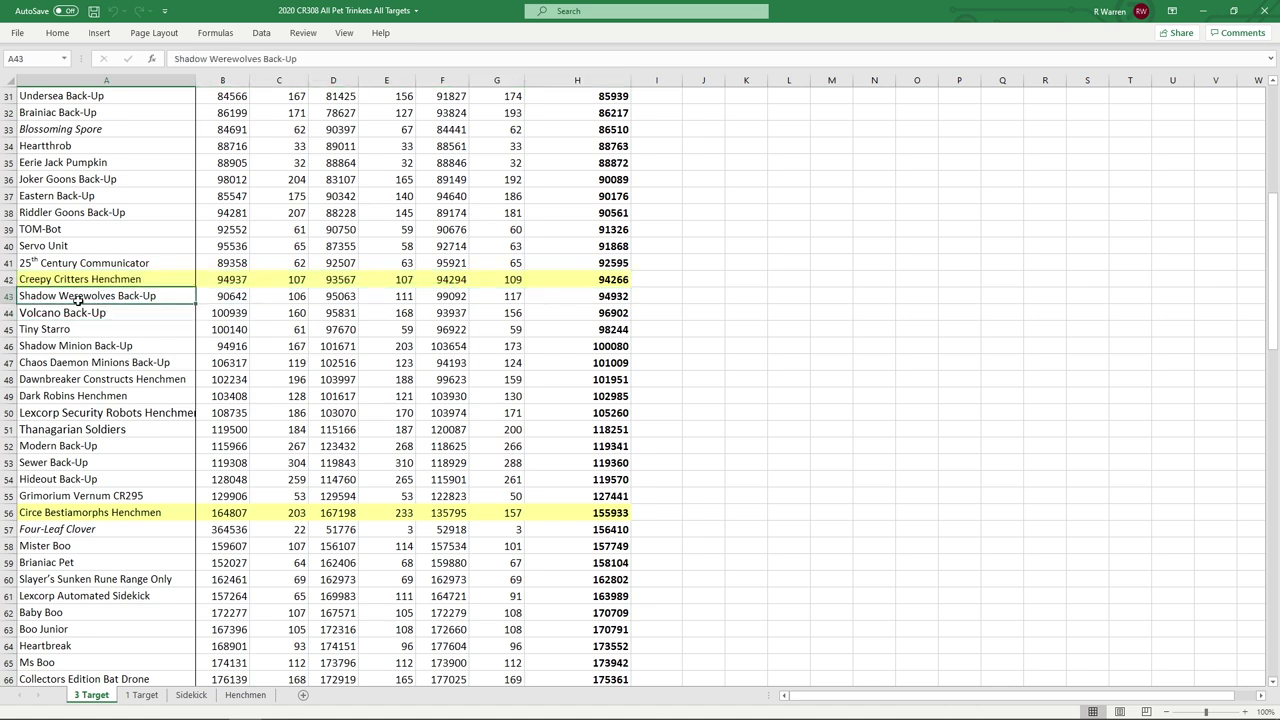
pyautogui.click(110, 346)
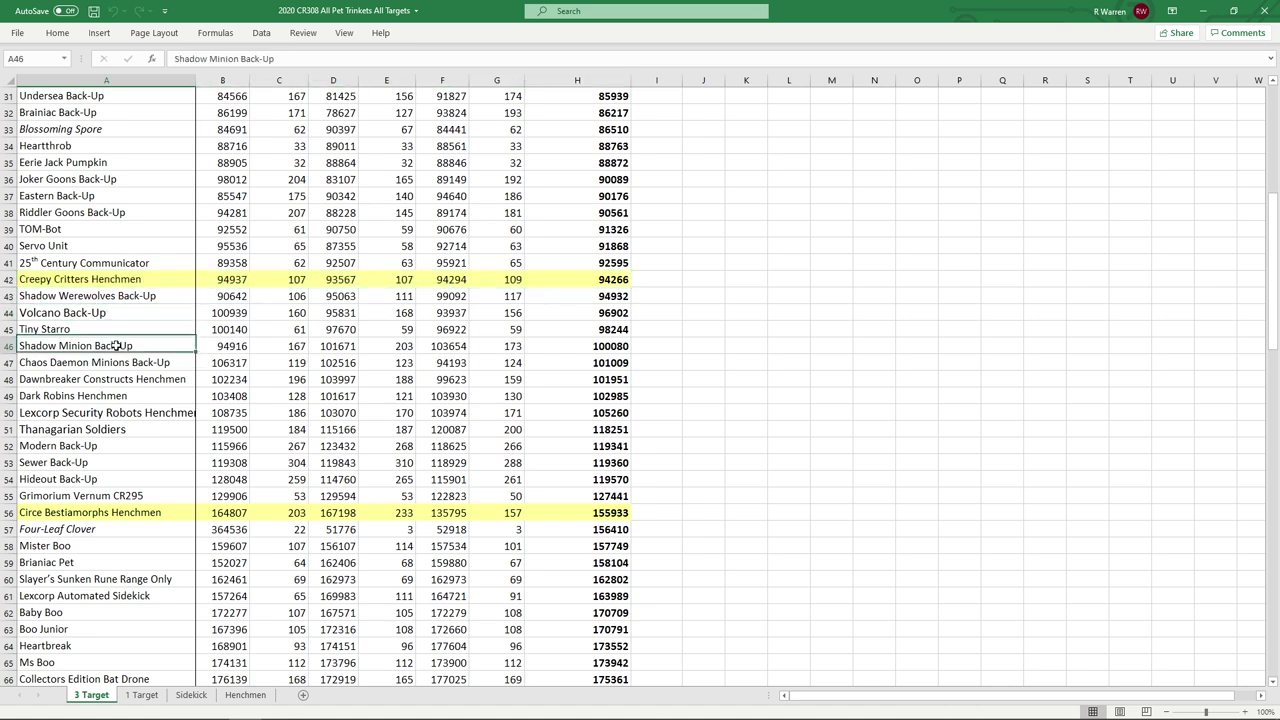
pyautogui.click(110, 364)
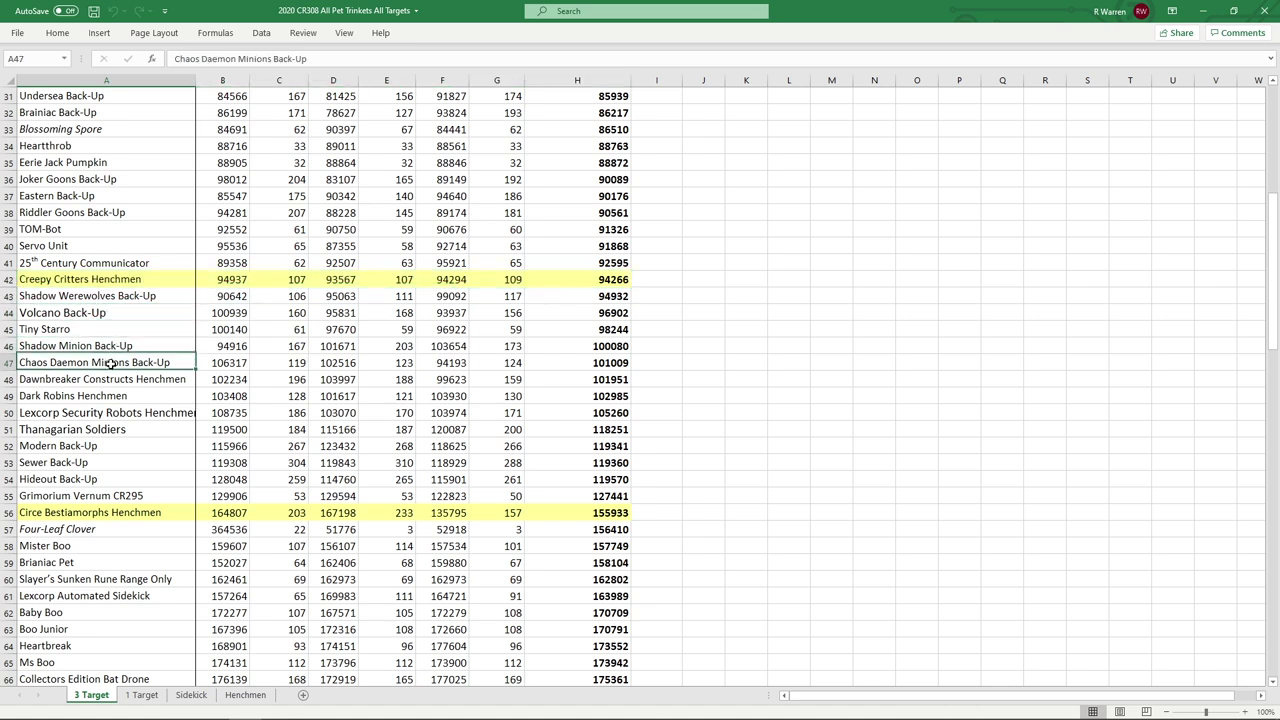
pyautogui.click(186, 381)
pyautogui.click(112, 399)
pyautogui.click(170, 414)
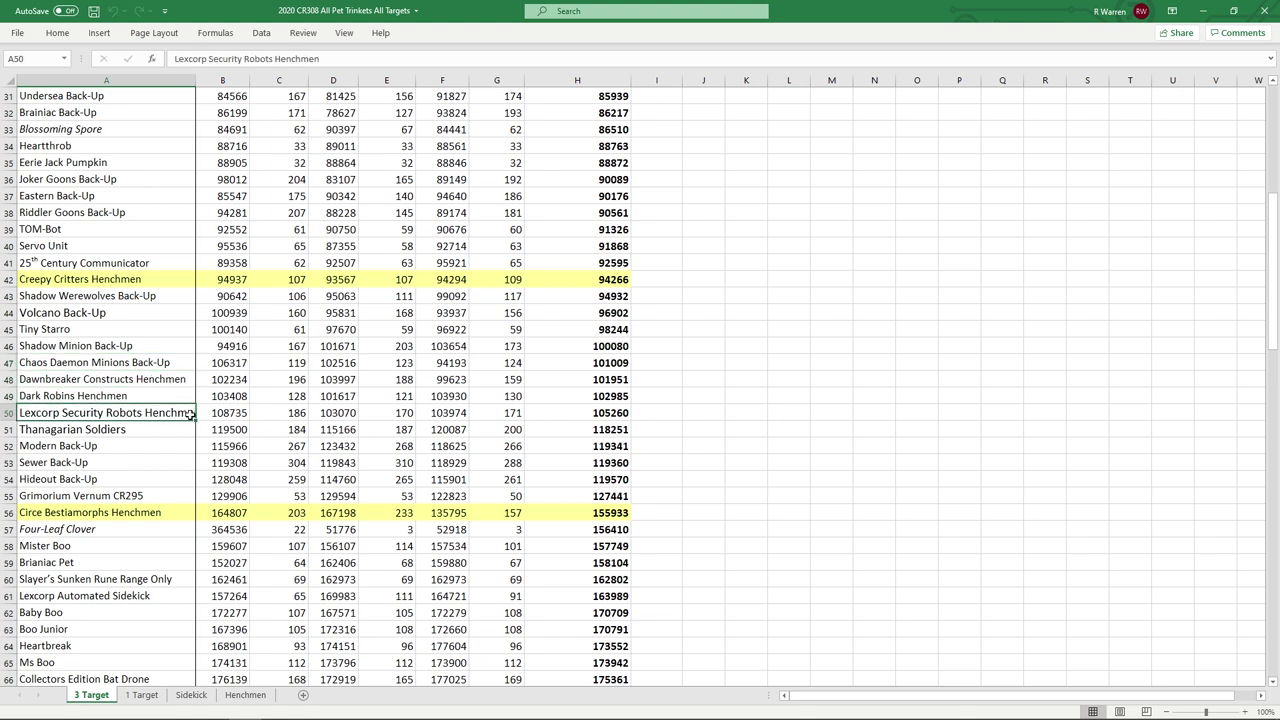
# Reselect the Creepy Critters Henchmen row to review its parser results and average damage, then clear the selection
pyautogui.moveTo(152, 285); pyautogui.dragTo(80, 280)
pyautogui.click(620, 280)
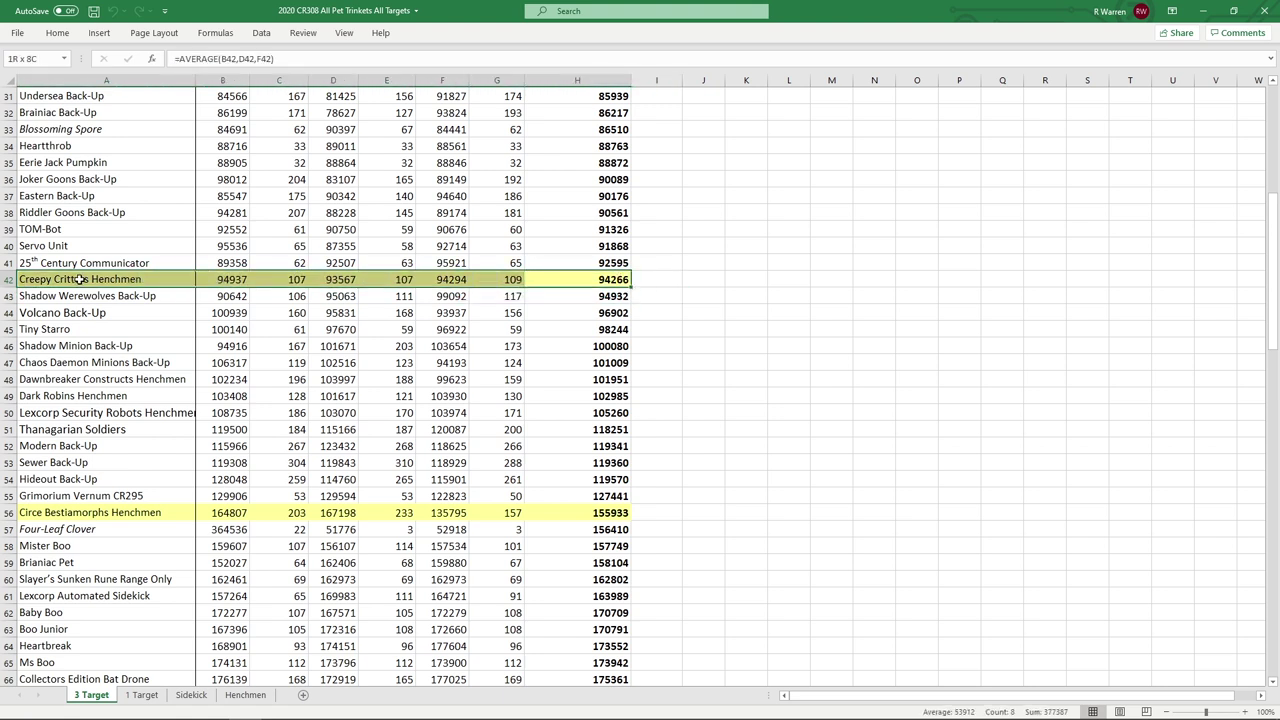
pyautogui.click(678, 322)
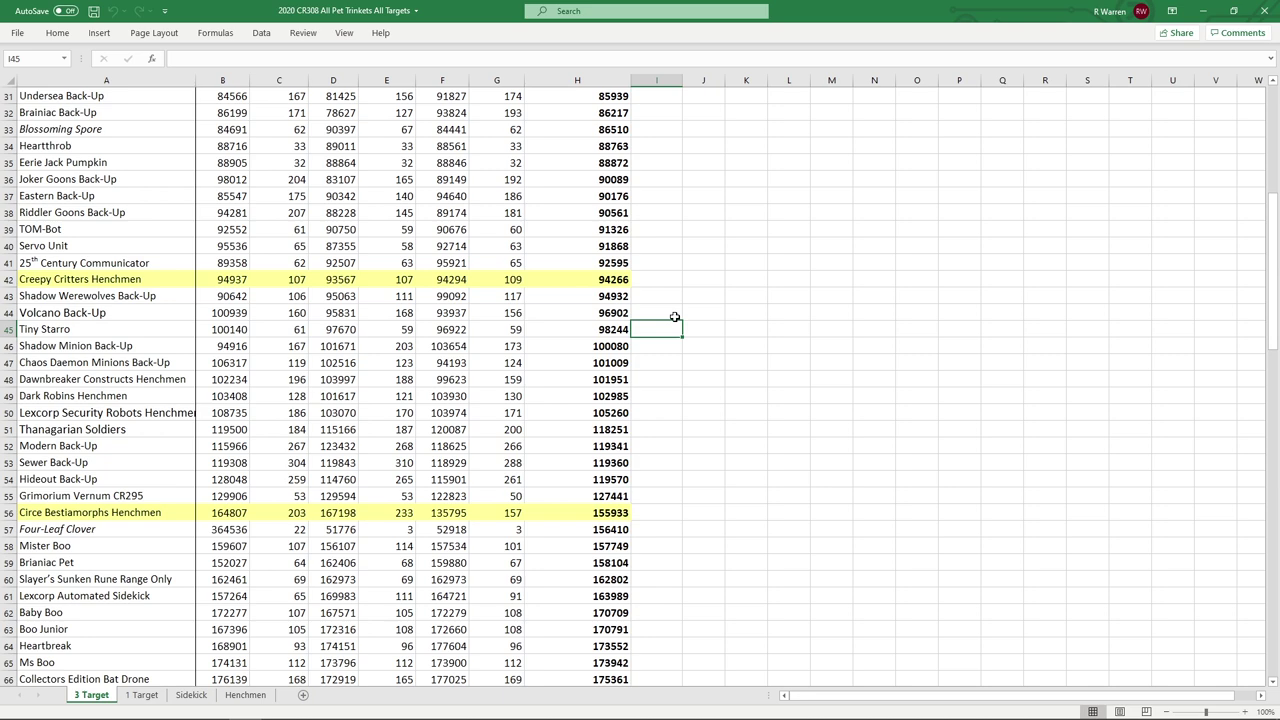
pyautogui.moveTo(60, 281); pyautogui.dragTo(669, 280)
pyautogui.click(745, 273)
pyautogui.click(745, 273)
# Select the Circe Bestiamorphs Henchmen row on the 3 Target sheet to review its three parses and average damage
pyautogui.scroll(-4, 690, 285)
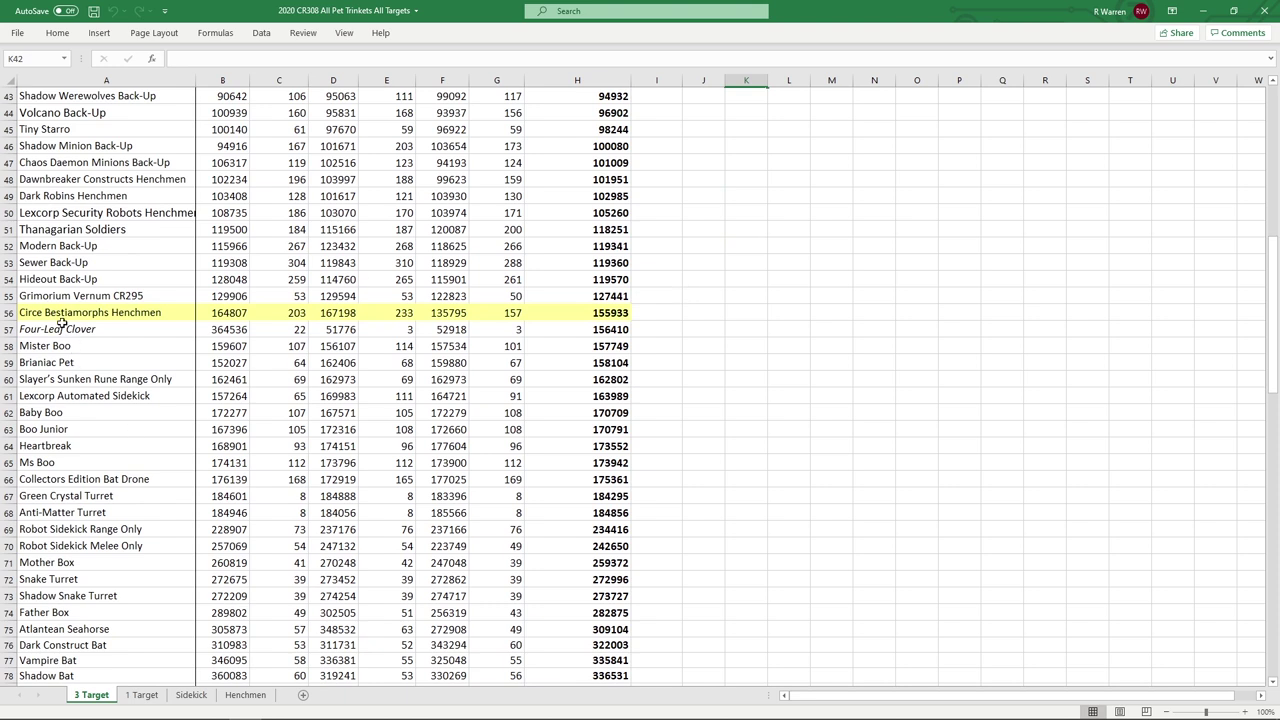
pyautogui.moveTo(35, 313); pyautogui.dragTo(566, 312)
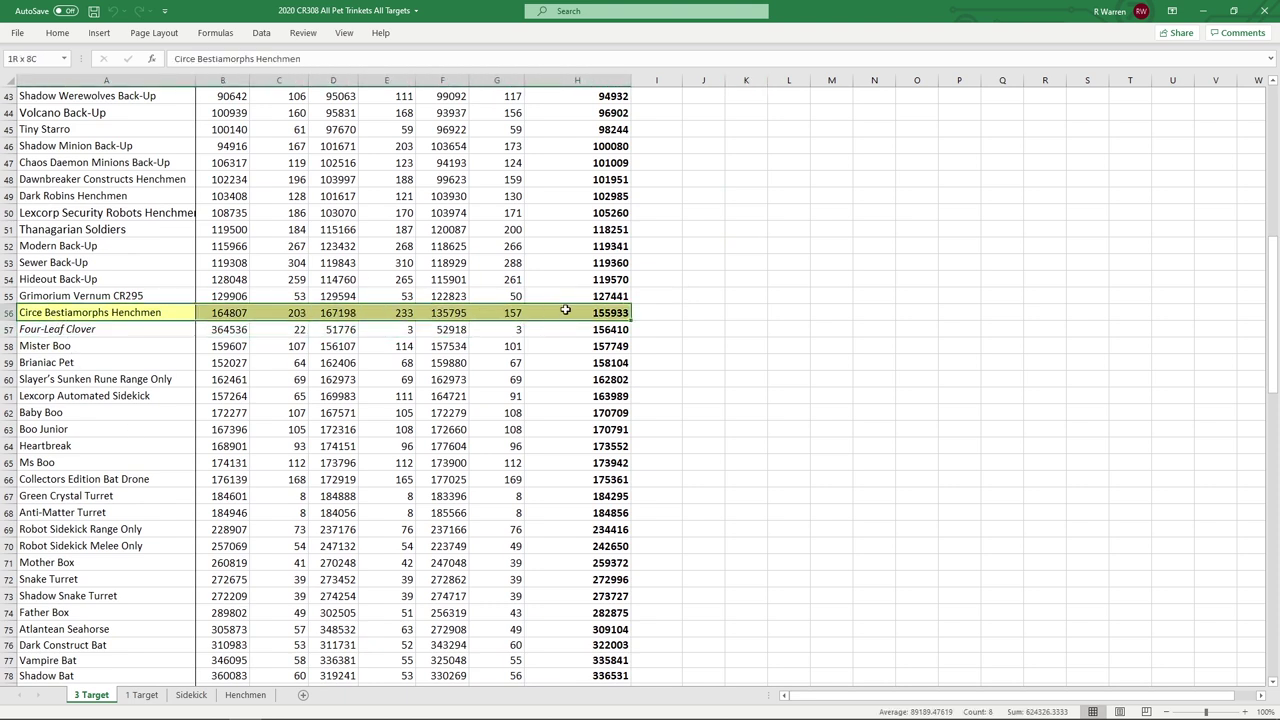
pyautogui.click(790, 285)
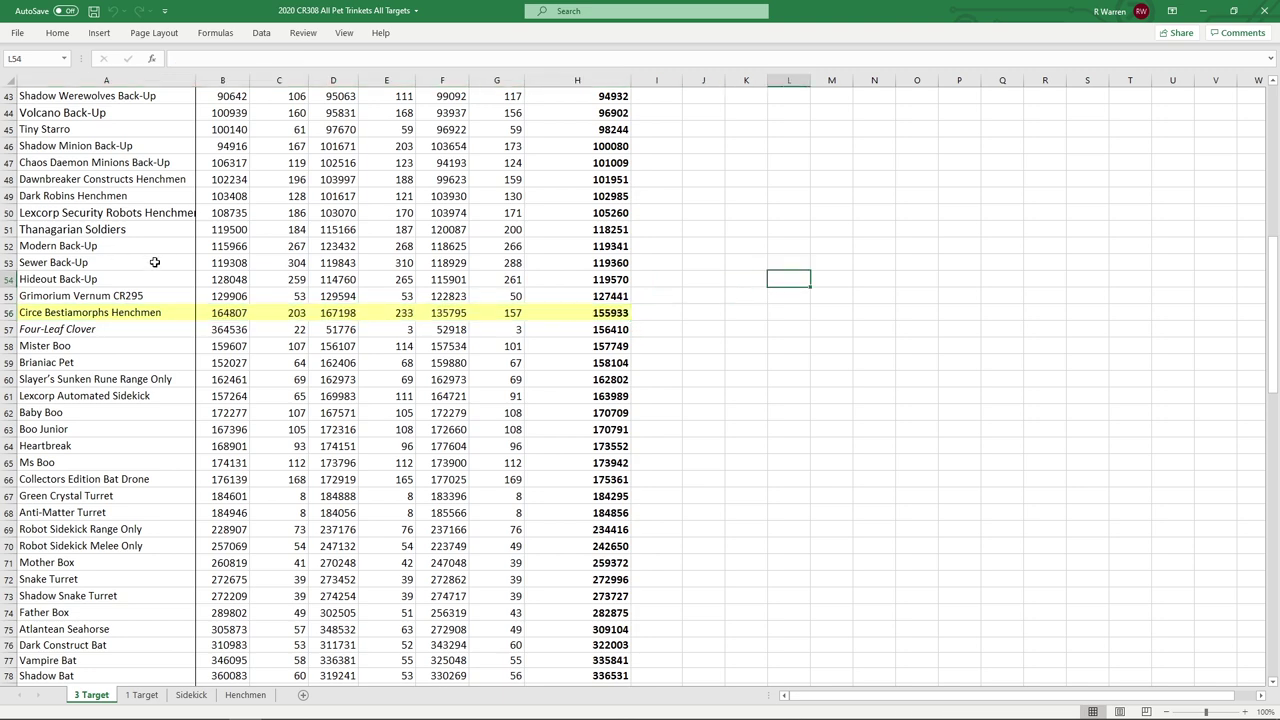
# Compare the Modern, Sewer and Hideout Back-Up rows with the Circe Bestiamorphs Henchmen row by selecting them alternately
pyautogui.scroll(1, 117, 329)
pyautogui.moveTo(60, 328); pyautogui.dragTo(621, 297)
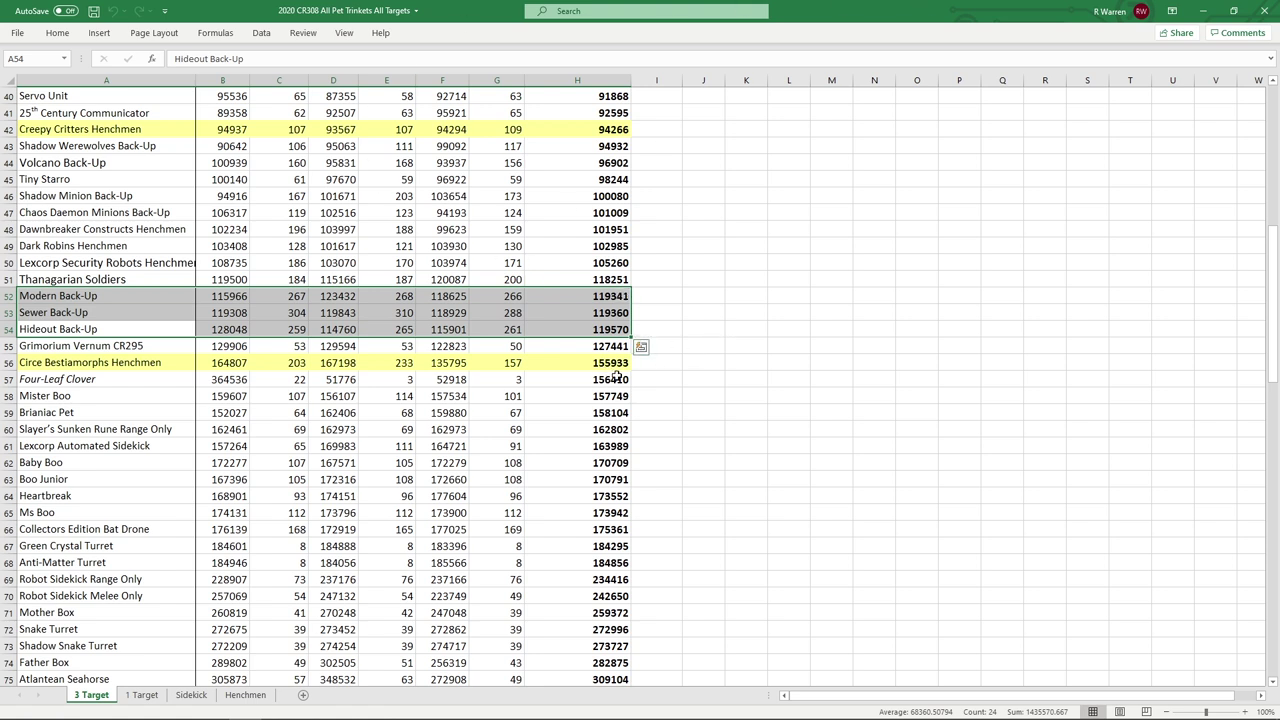
pyautogui.moveTo(83, 364); pyautogui.dragTo(589, 361)
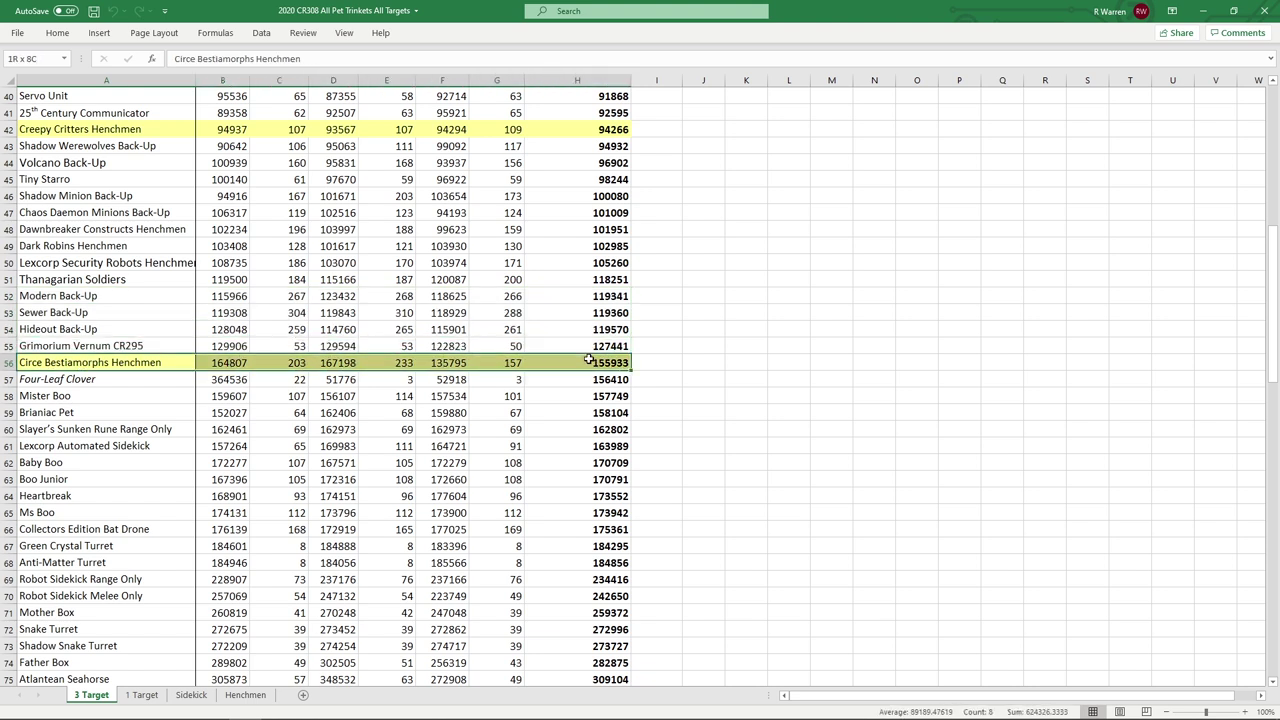
pyautogui.moveTo(140, 296); pyautogui.dragTo(596, 330)
pyautogui.moveTo(98, 360); pyautogui.dragTo(597, 363)
pyautogui.moveTo(110, 296); pyautogui.dragTo(622, 330)
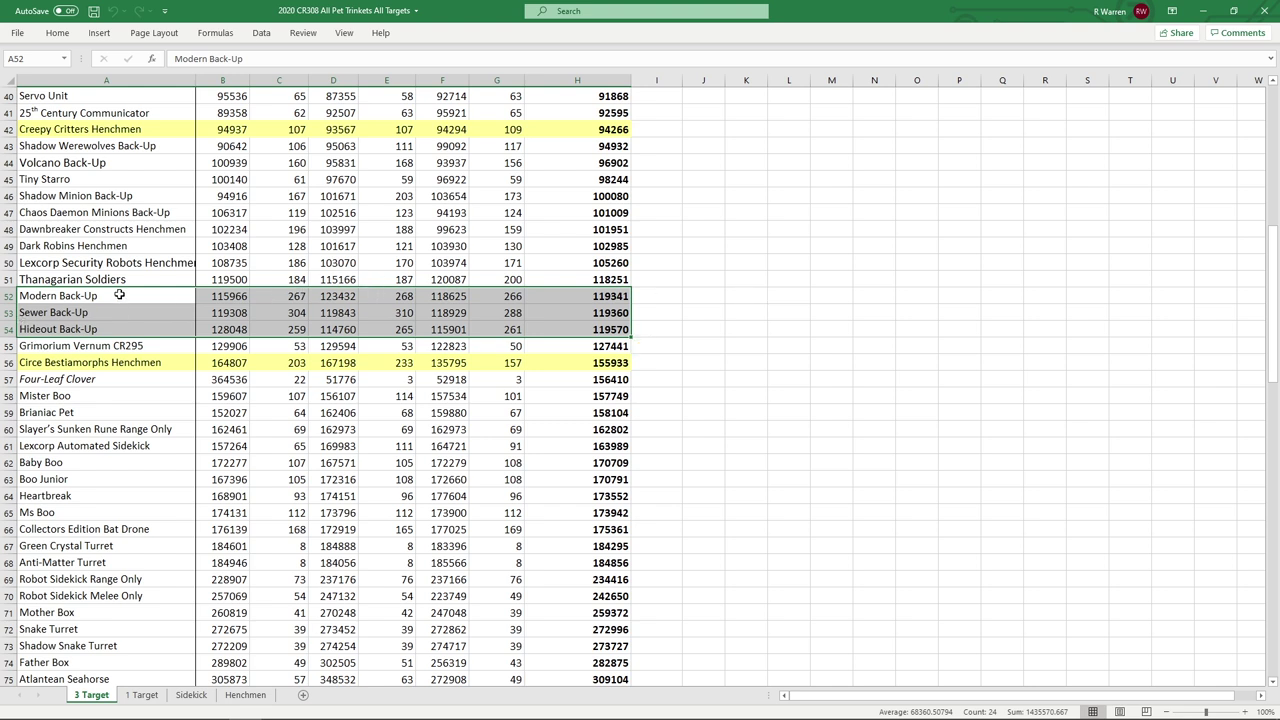
# Select the Circe Bestiamorphs Henchmen results from the average damage back to the name
pyautogui.moveTo(49, 366); pyautogui.dragTo(126, 346)
pyautogui.click(689, 346)
pyautogui.click(116, 366)
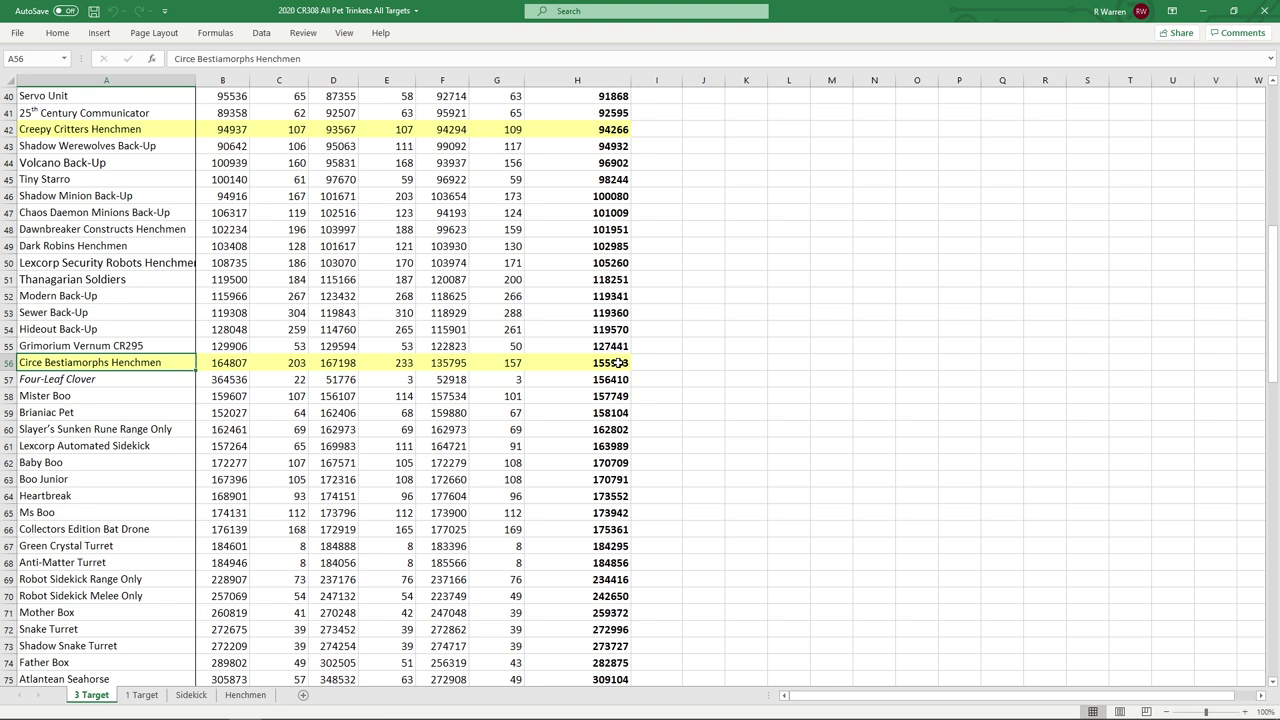
pyautogui.moveTo(617, 363); pyautogui.dragTo(122, 362)
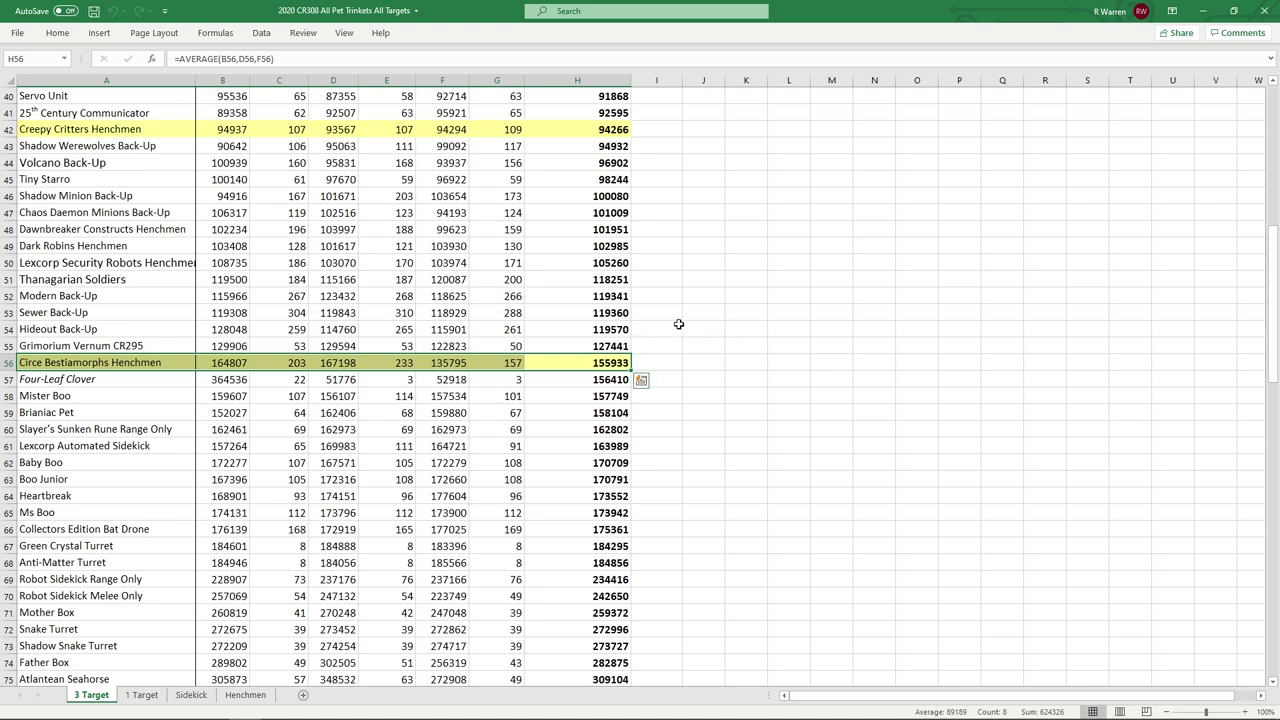
# Look over the whole 3 Target sheet, from its title and parser headings to the testing notes and damage chart
pyautogui.scroll(-6, 560, 305)
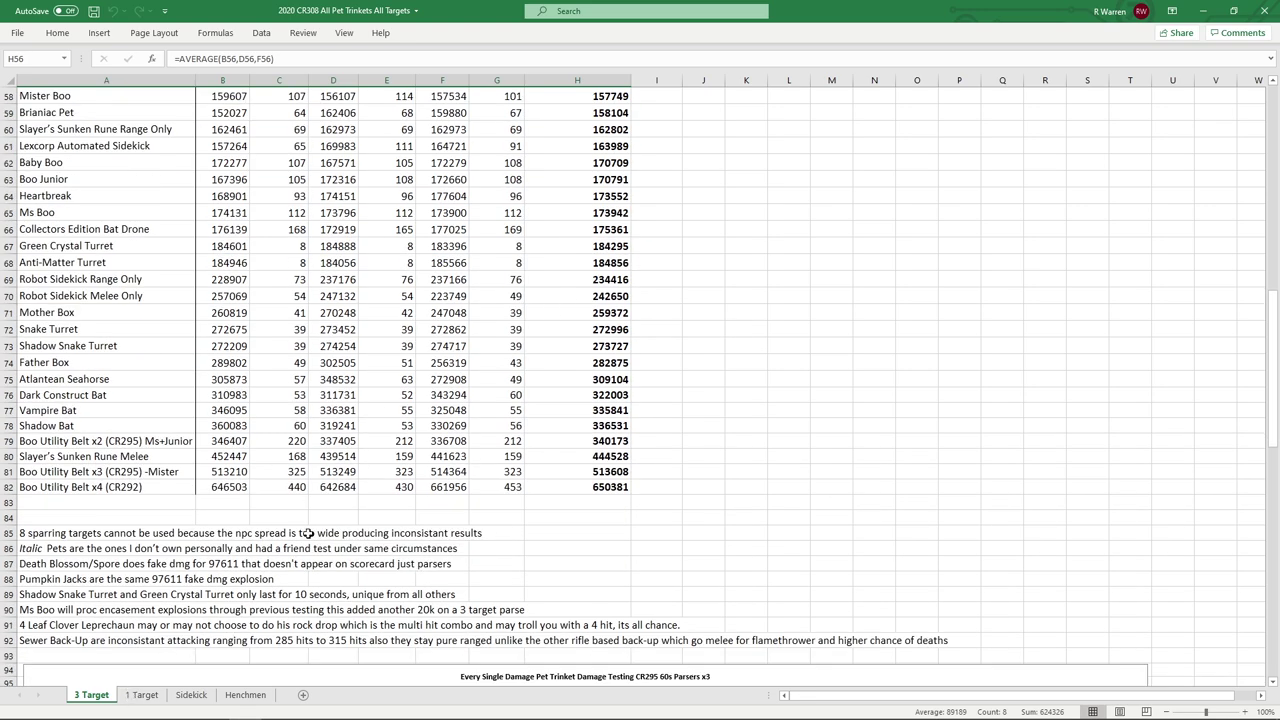
pyautogui.scroll(12, 320, 510)
pyautogui.scroll(7, 344, 400)
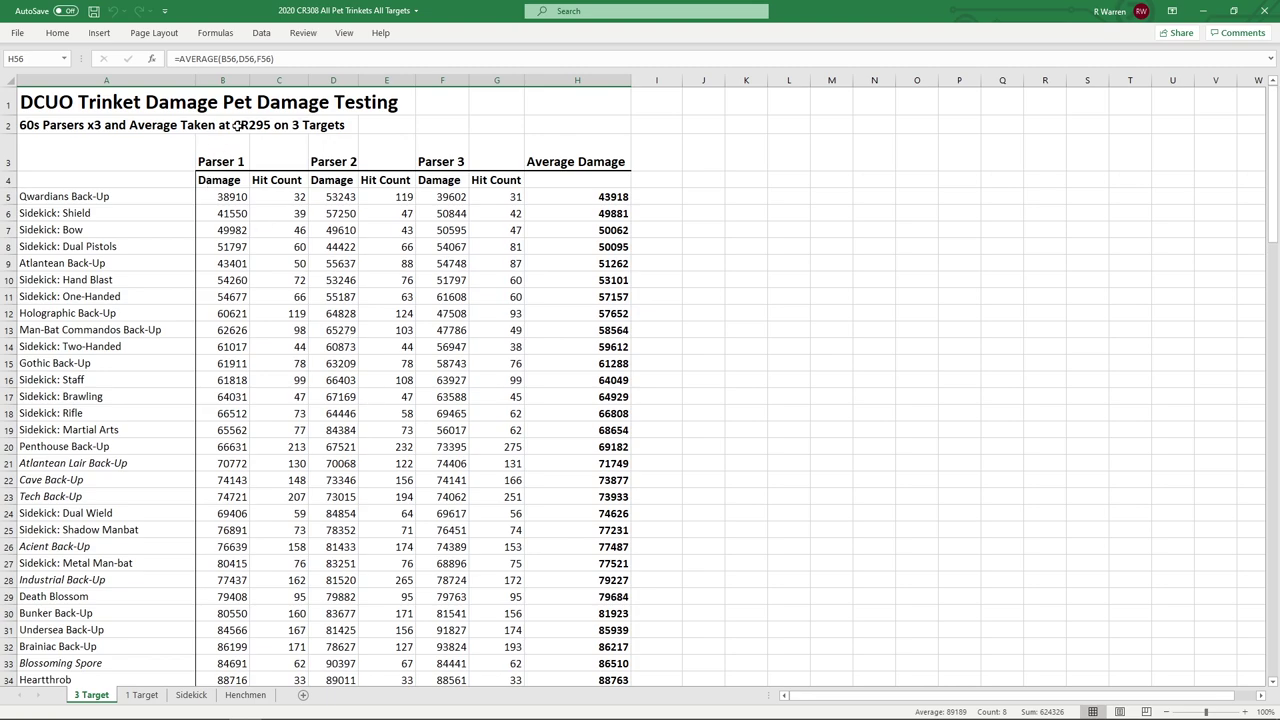
pyautogui.scroll(-4, 237, 128)
pyautogui.scroll(-8, 325, 215)
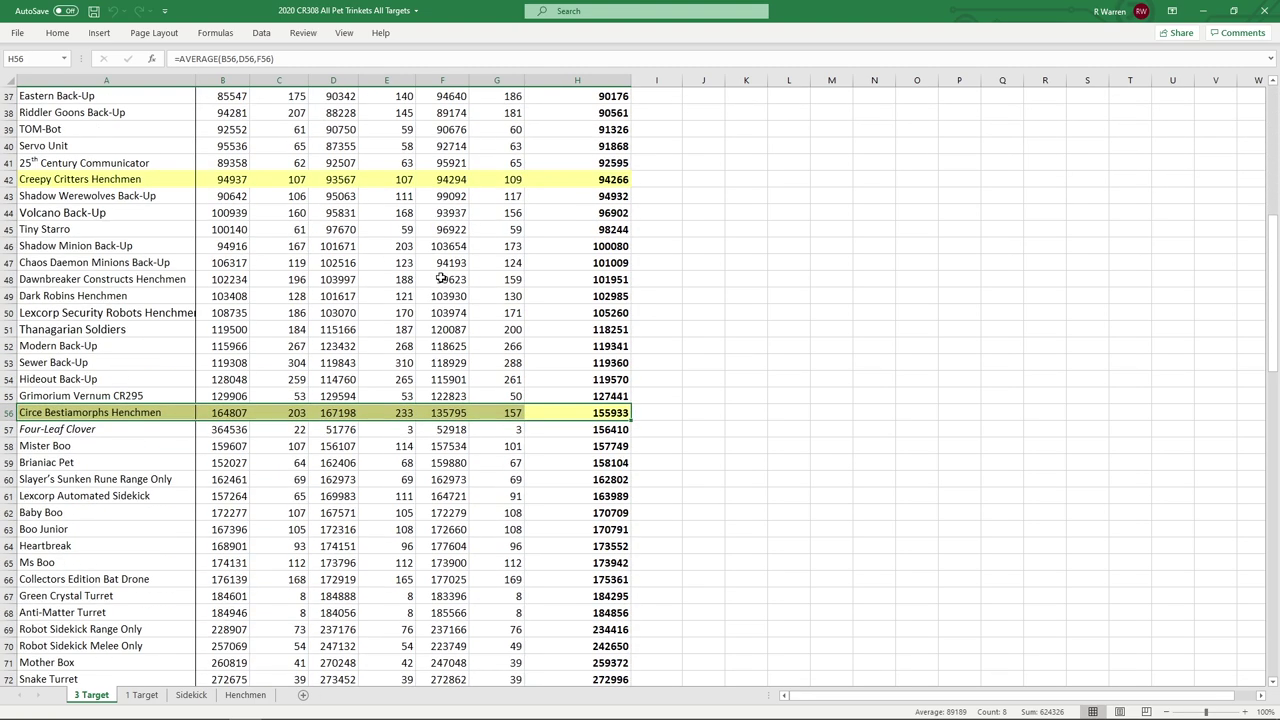
pyautogui.scroll(12, 480, 300)
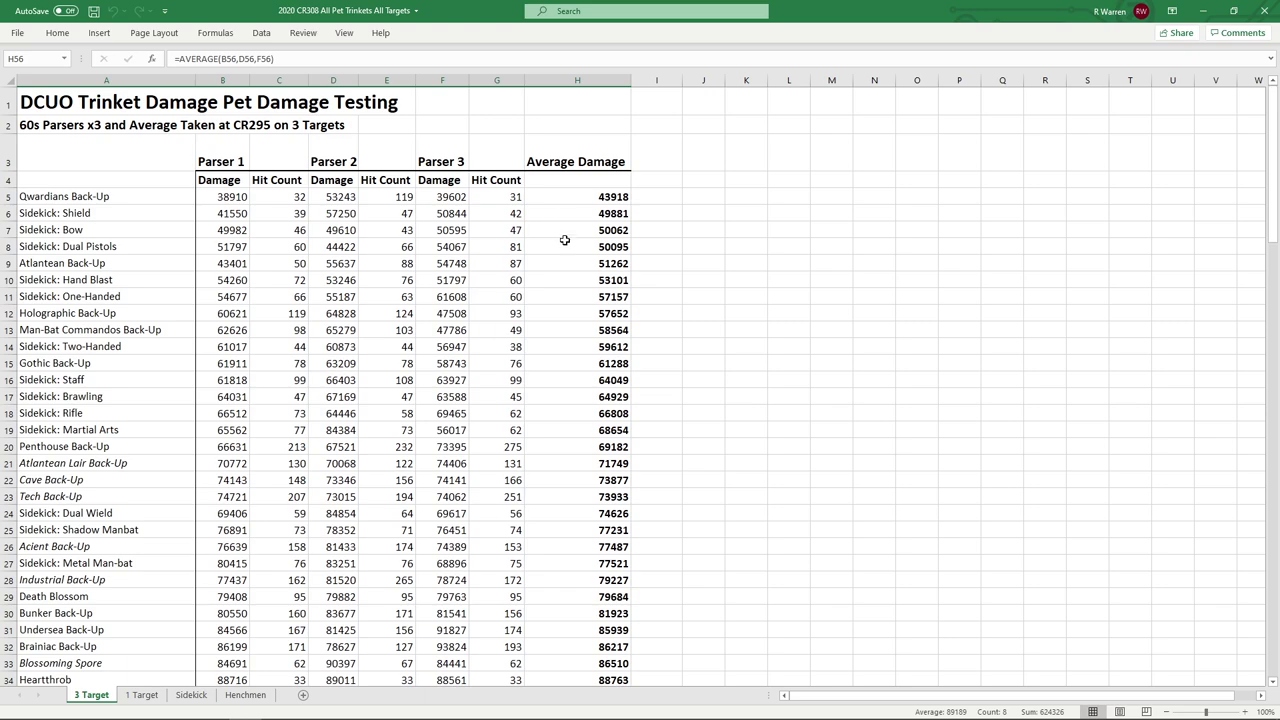
pyautogui.scroll(-19, 535, 407)
pyautogui.scroll(-2, 532, 402)
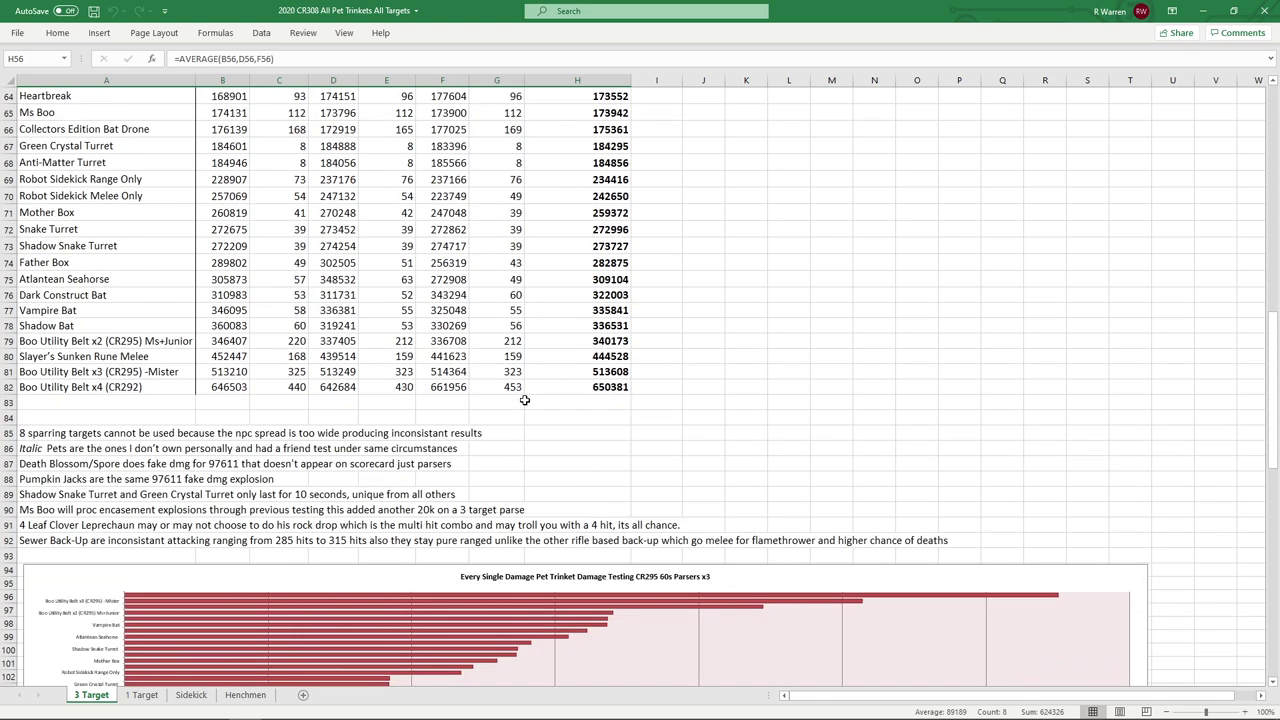
# Open the 1 Target sheet and compare the Creepy Critters Henchmen row with the neighbouring henchmen rows
pyautogui.click(141, 694)
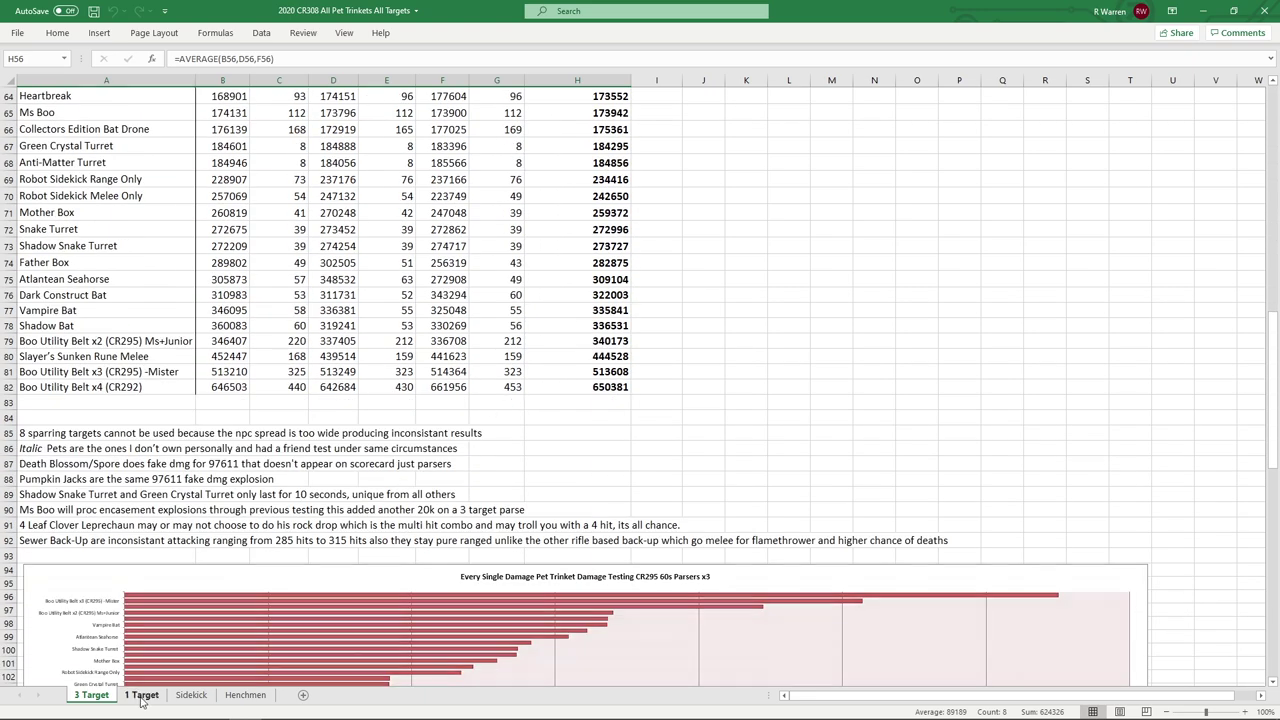
pyautogui.scroll(5, 473, 425)
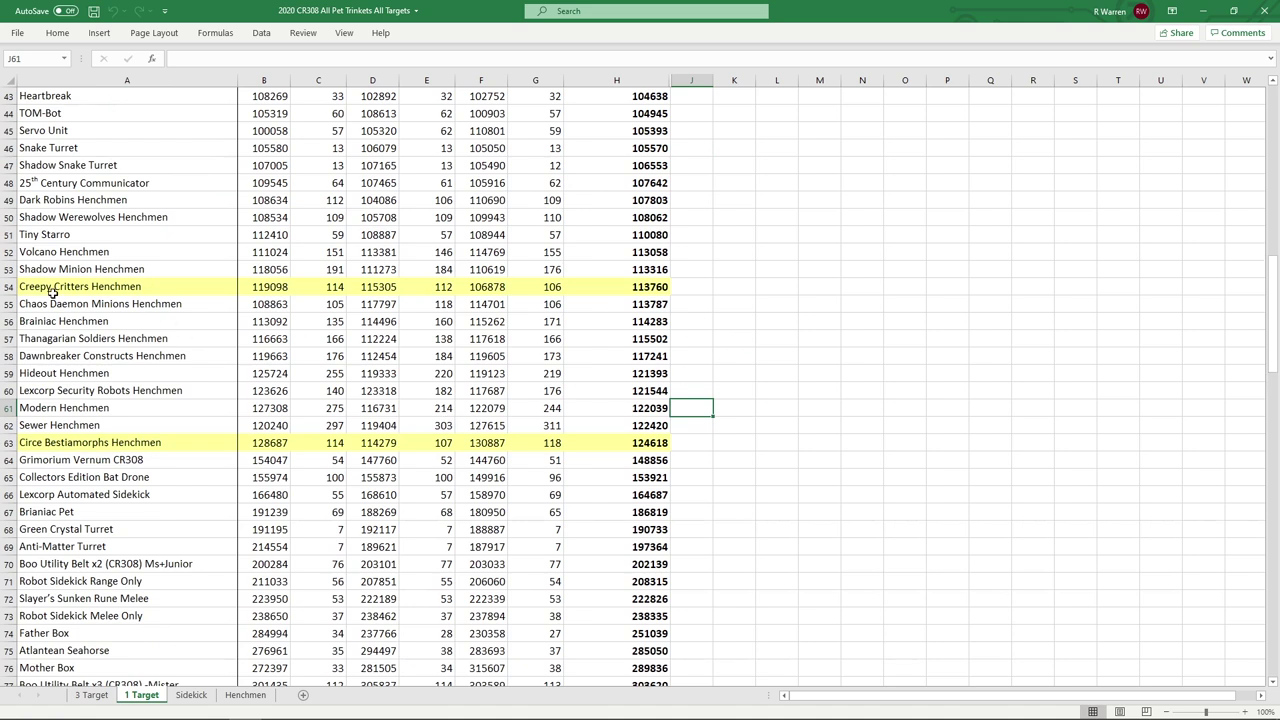
pyautogui.moveTo(47, 289); pyautogui.dragTo(666, 287)
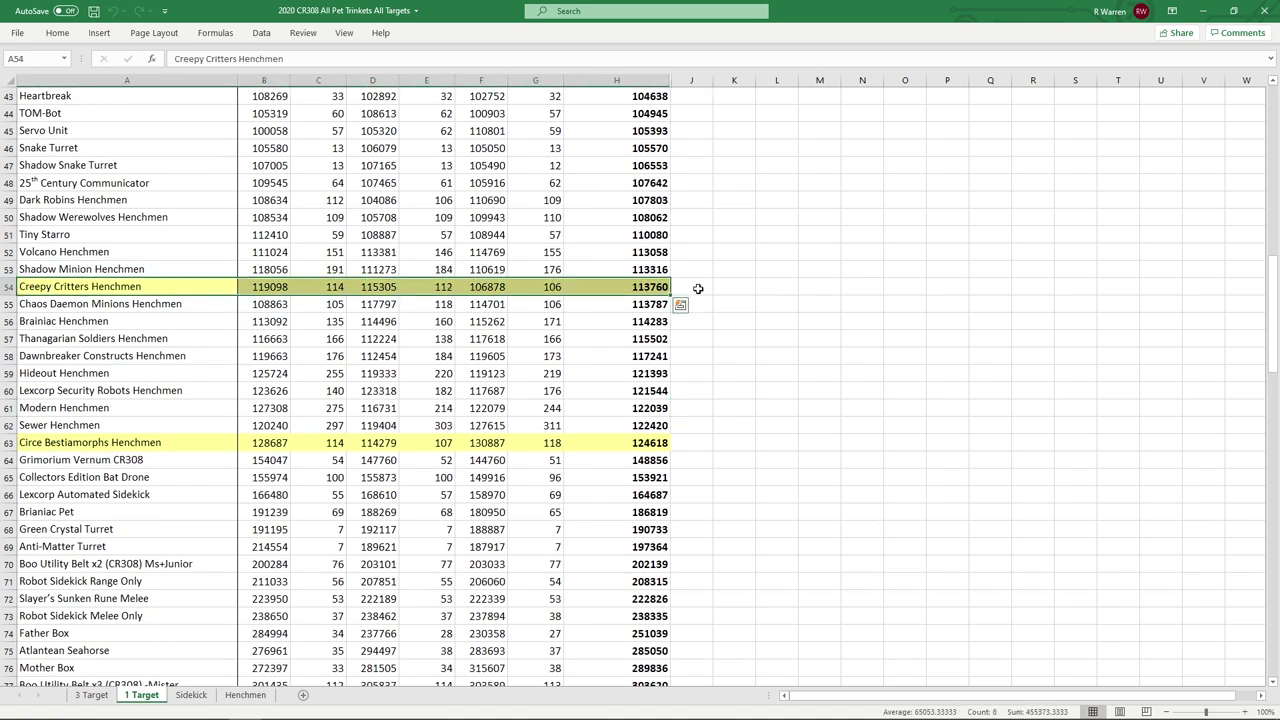
pyautogui.moveTo(48, 265); pyautogui.dragTo(66, 324)
pyautogui.click(745, 343)
pyautogui.scroll(-1, 211, 471)
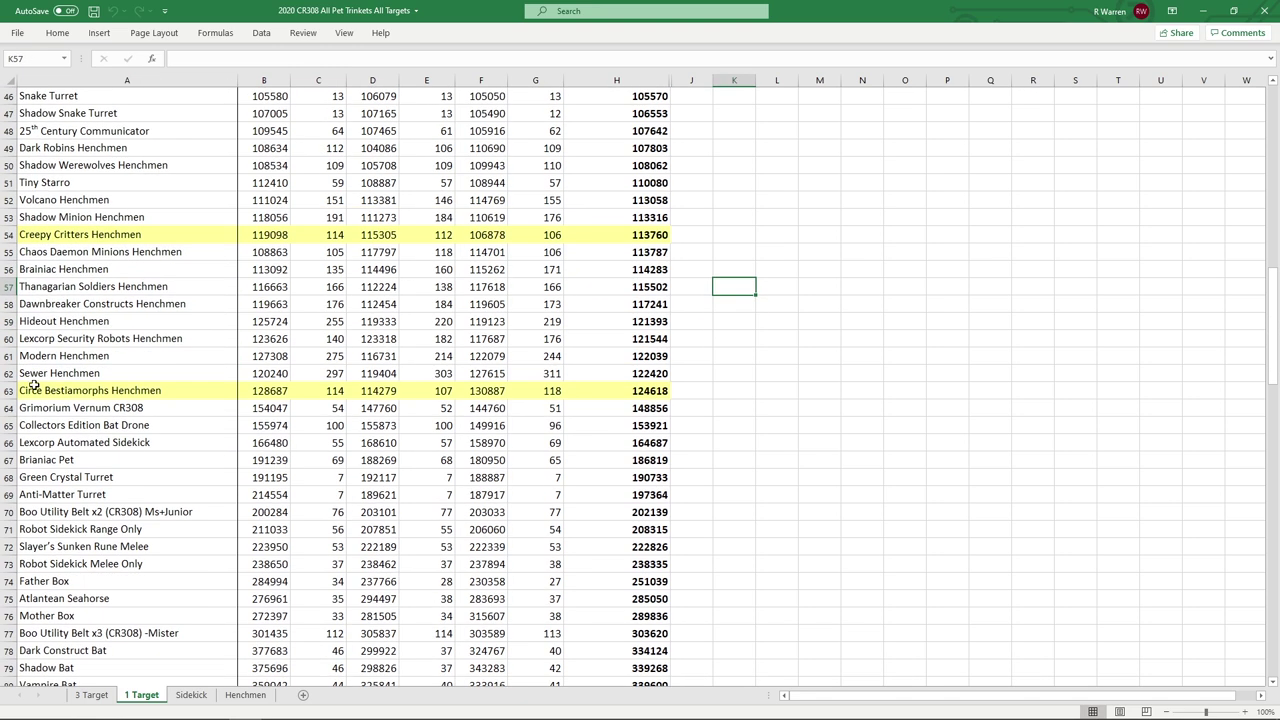
# Select the Modern and Sewer Henchmen rows together, and extend the comparison to include the Circe Bestiamorphs Henchmen row
pyautogui.moveTo(34, 386); pyautogui.dragTo(44, 355)
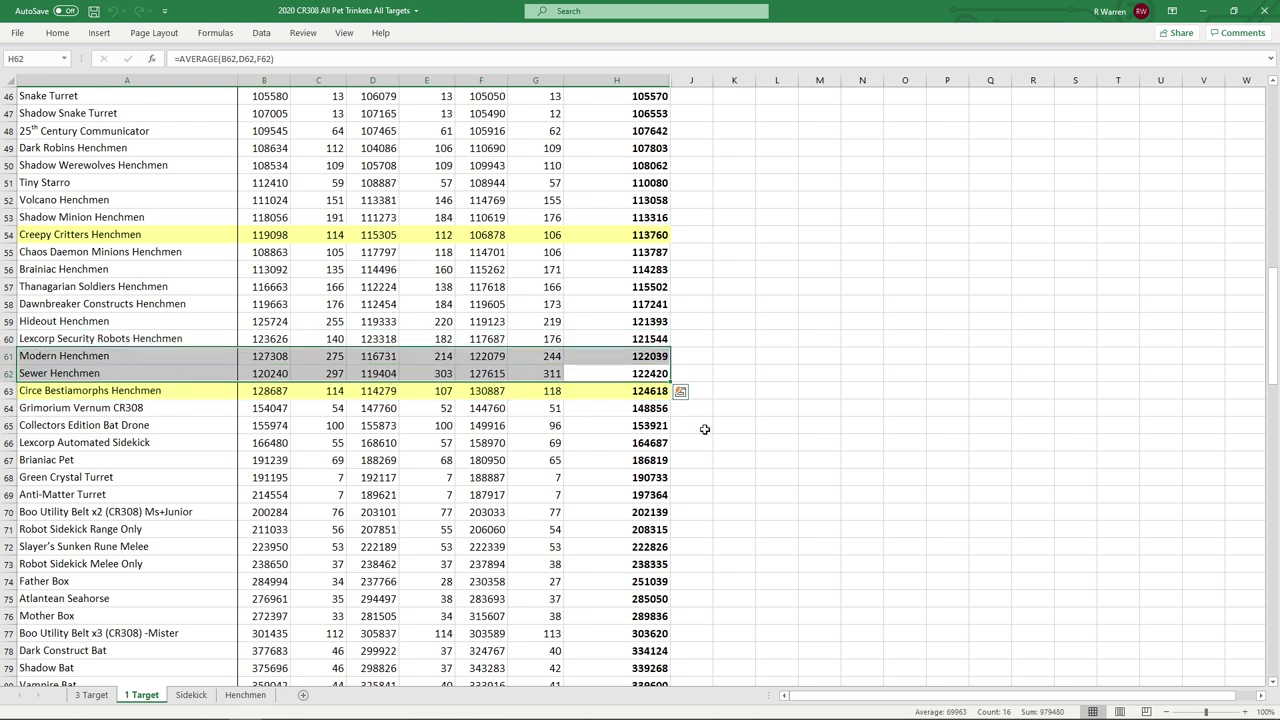
pyautogui.click(762, 408)
pyautogui.moveTo(648, 390); pyautogui.dragTo(74, 358)
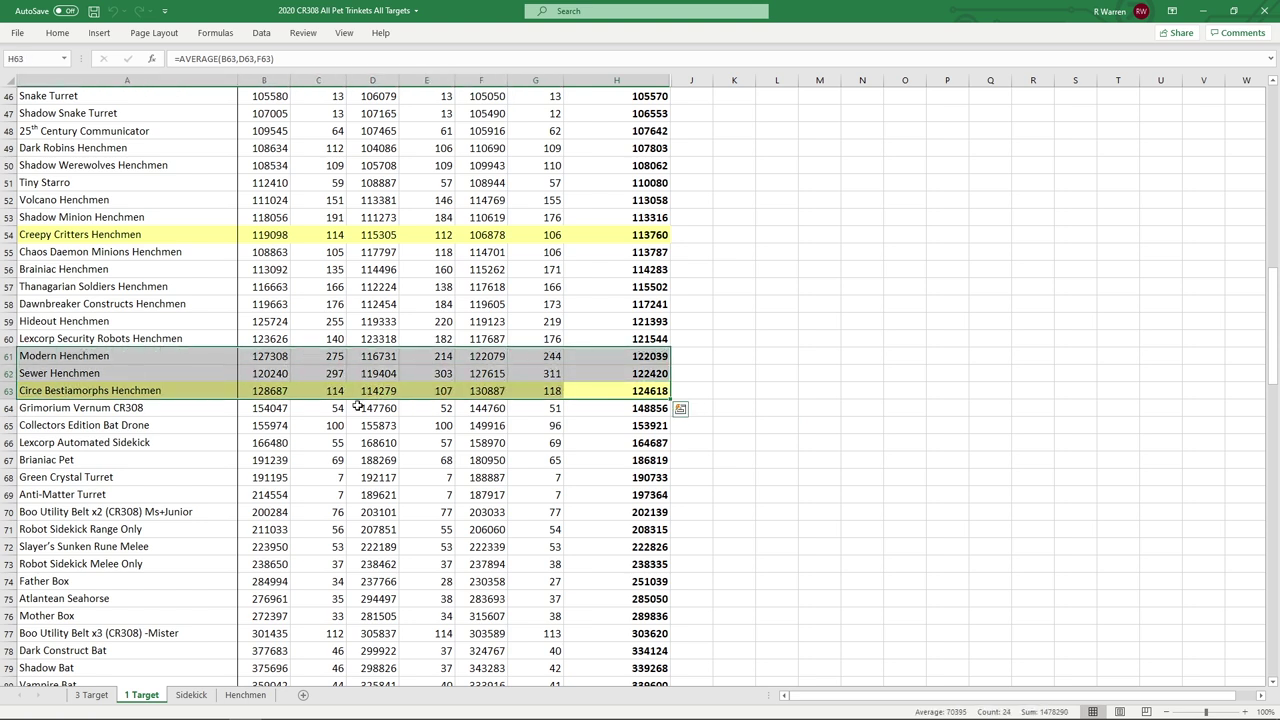
pyautogui.click(443, 410)
# Compare the Circe Bestiamorphs Henchmen results with the Sewer Henchmen results by selecting the two rows alternately
pyautogui.moveTo(92, 391); pyautogui.dragTo(621, 390)
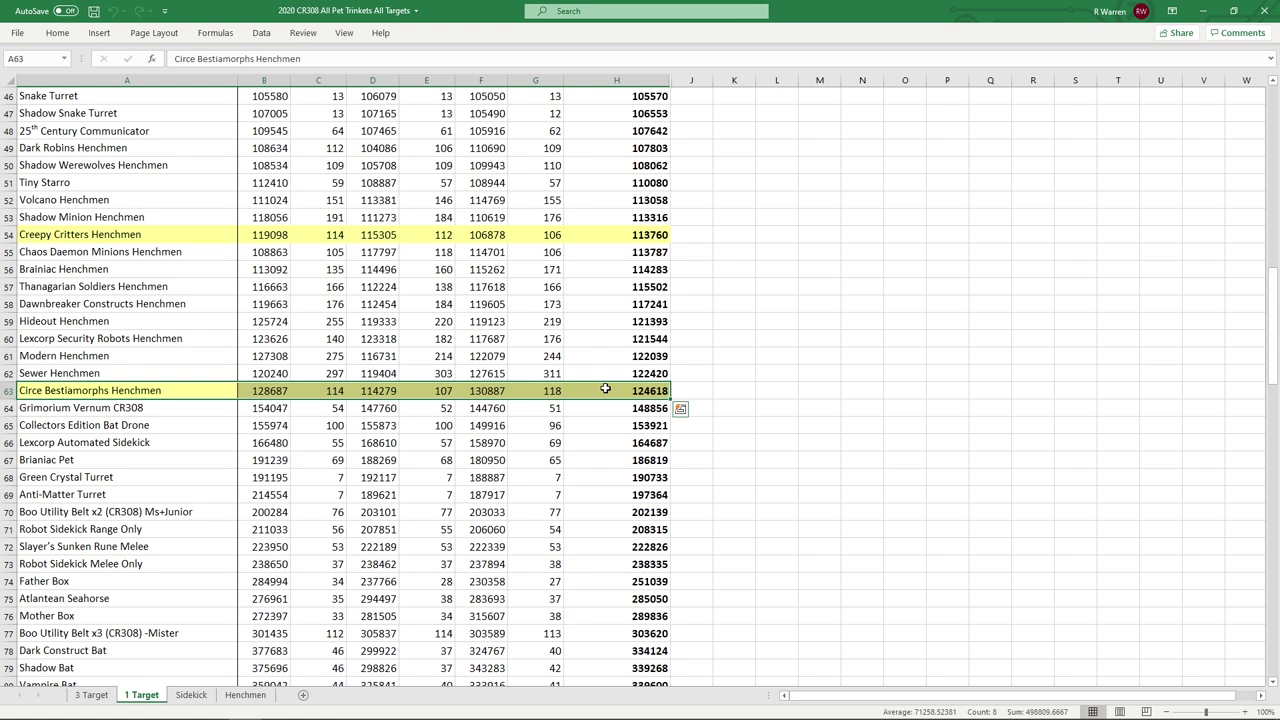
pyautogui.moveTo(45, 373); pyautogui.dragTo(572, 373)
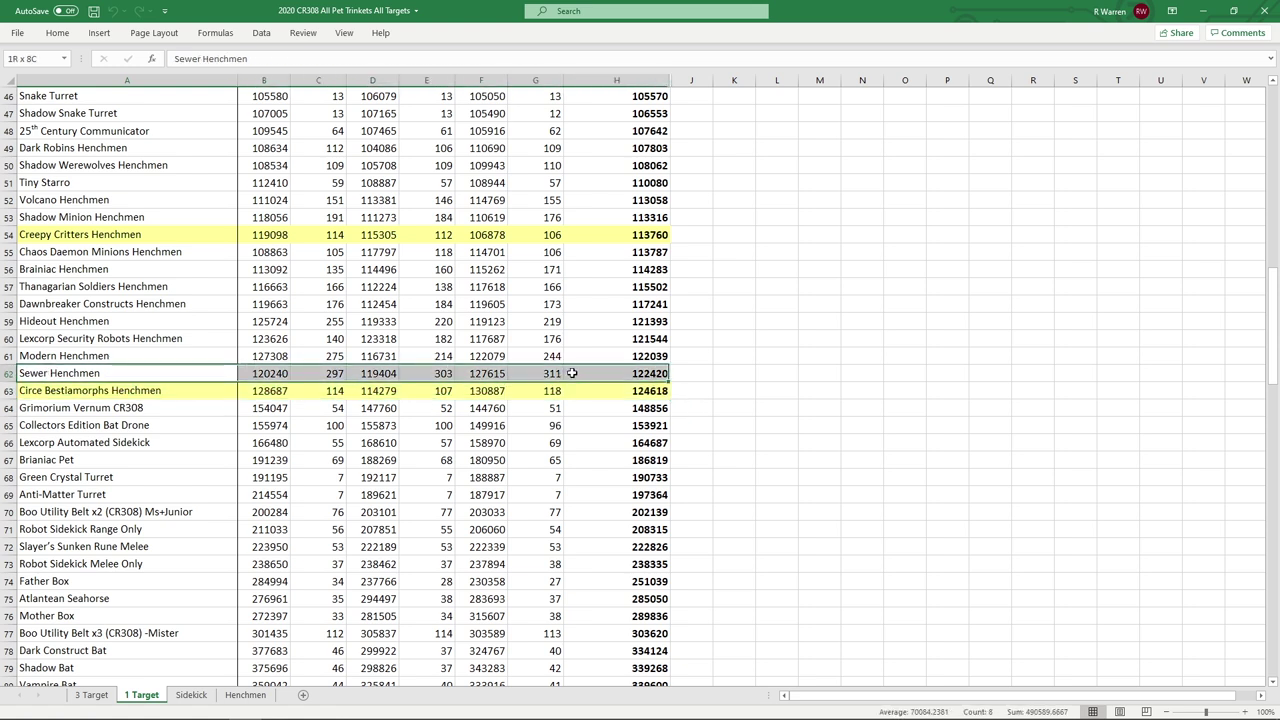
pyautogui.click(62, 373)
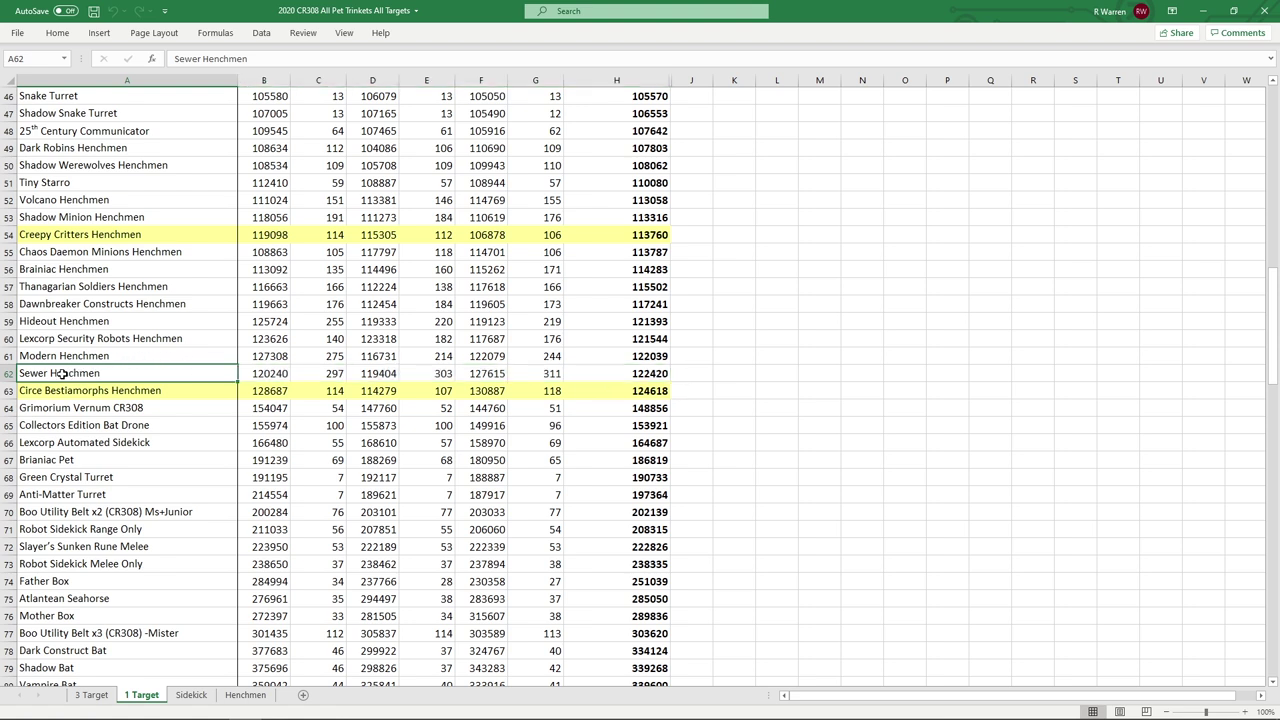
pyautogui.moveTo(94, 372); pyautogui.dragTo(659, 366)
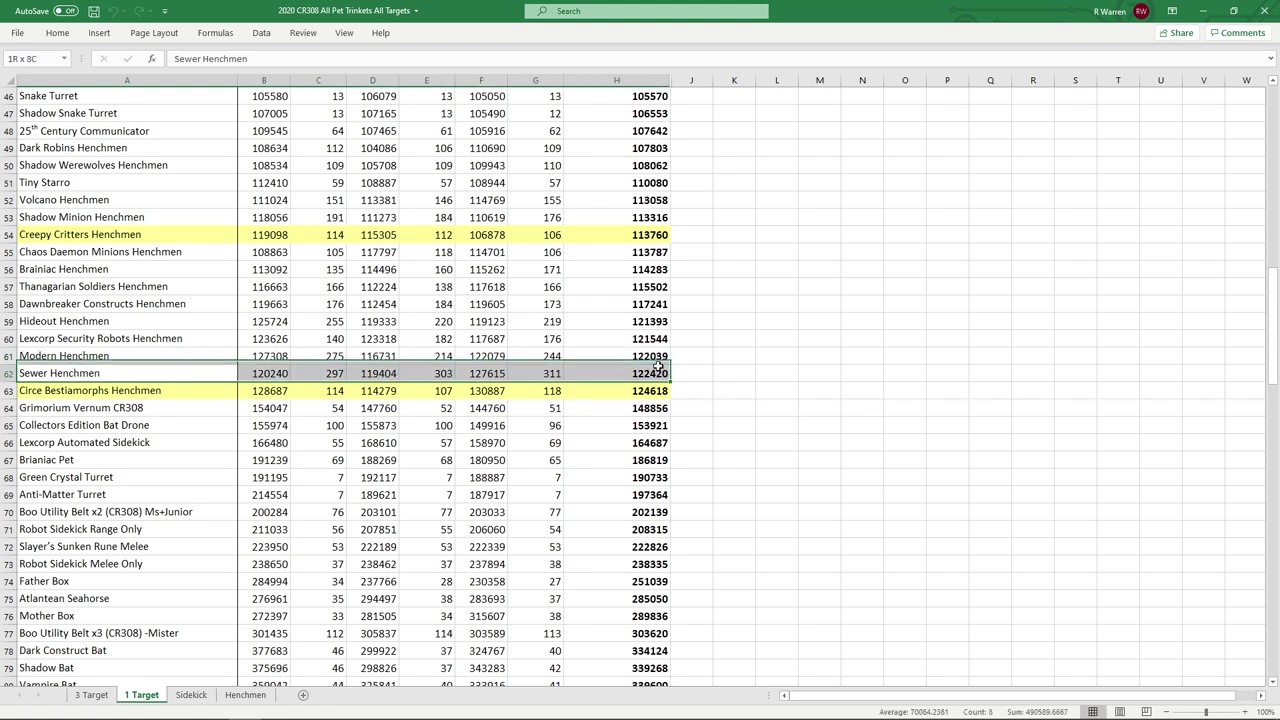
pyautogui.moveTo(28, 391); pyautogui.dragTo(652, 390)
# Compare the Modern Henchmen results with the Circe Bestiamorphs Henchmen row, selecting each from its name or damage values to the average
pyautogui.click(36, 355)
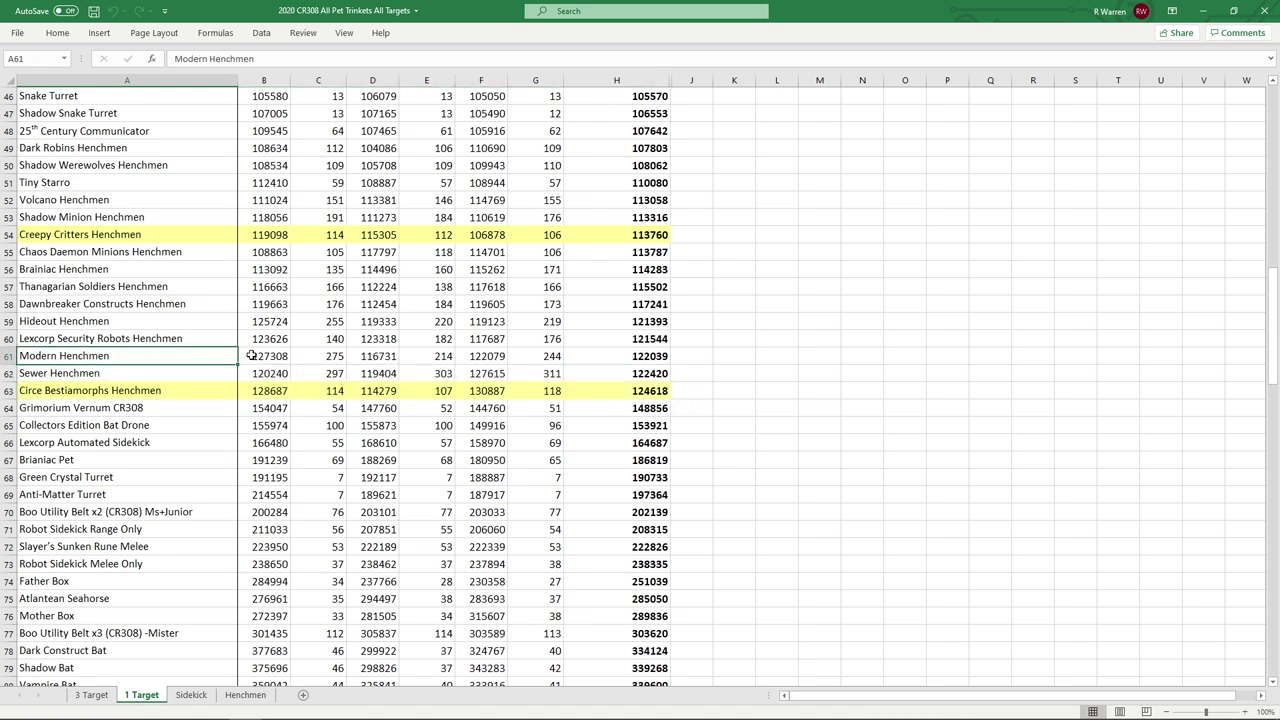
pyautogui.moveTo(251, 356); pyautogui.dragTo(655, 360)
pyautogui.click(747, 356)
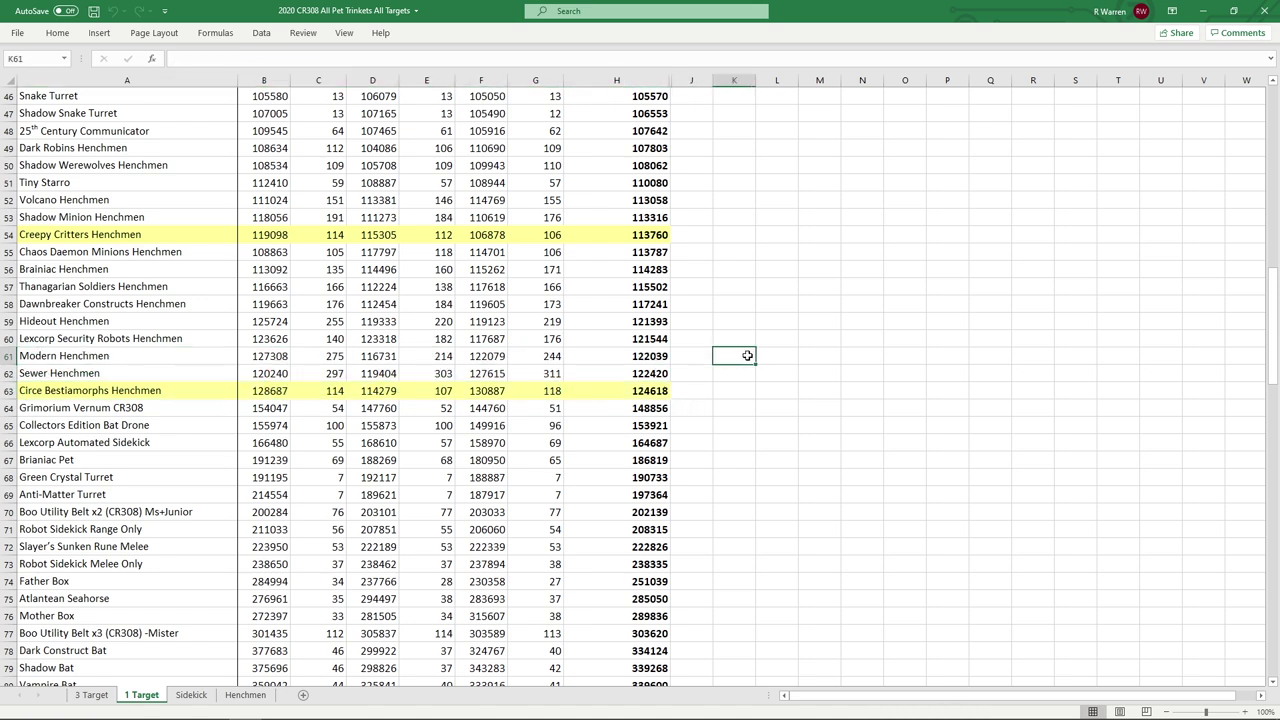
pyautogui.click(38, 392)
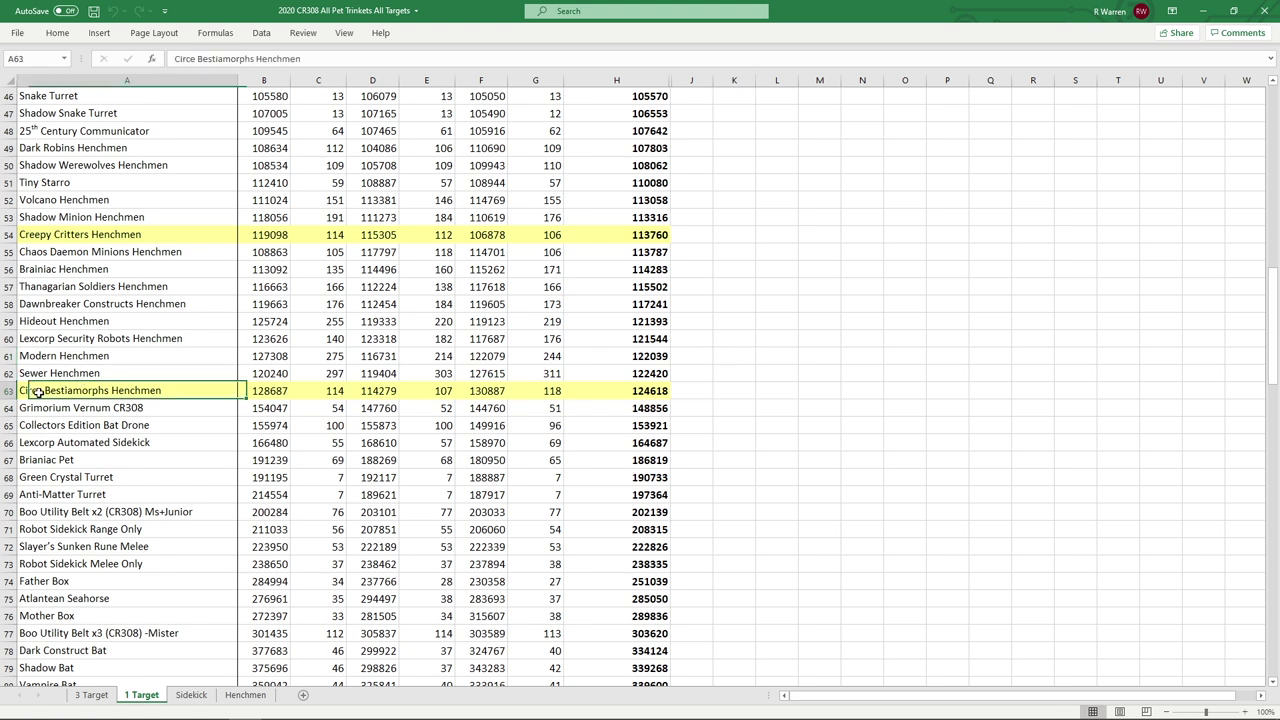
pyautogui.moveTo(38, 392); pyautogui.dragTo(655, 391)
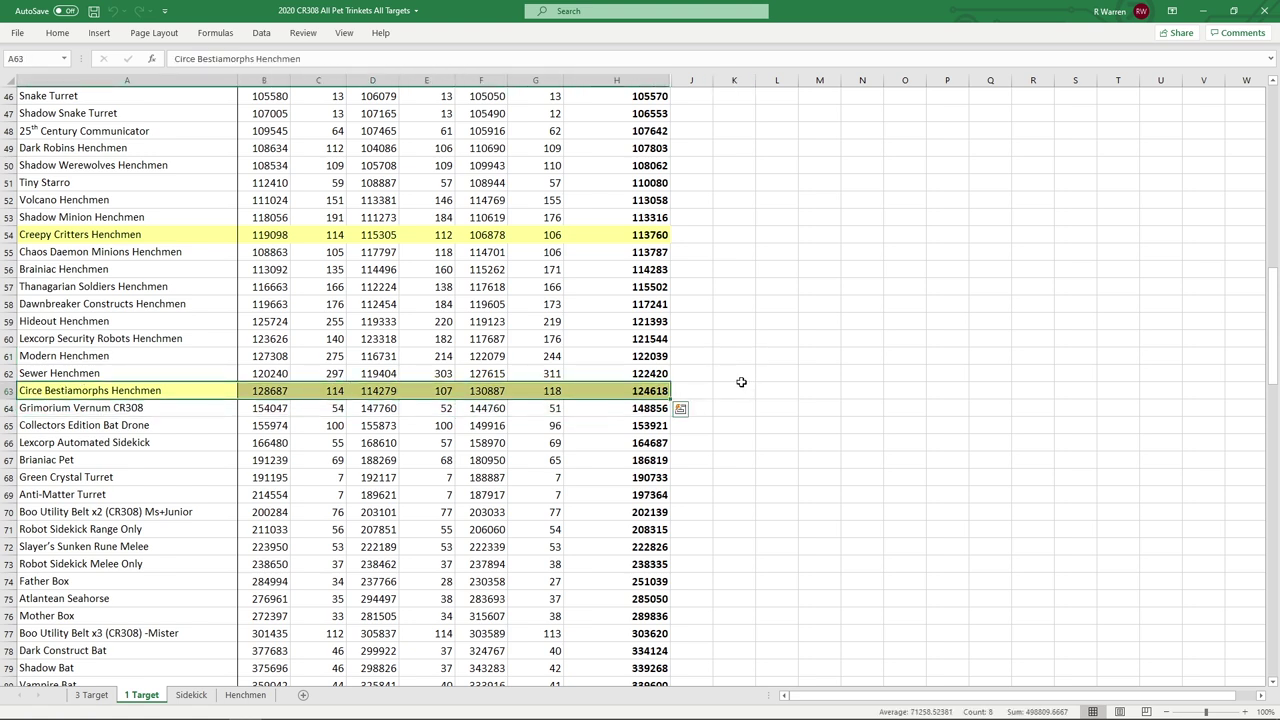
pyautogui.click(740, 384)
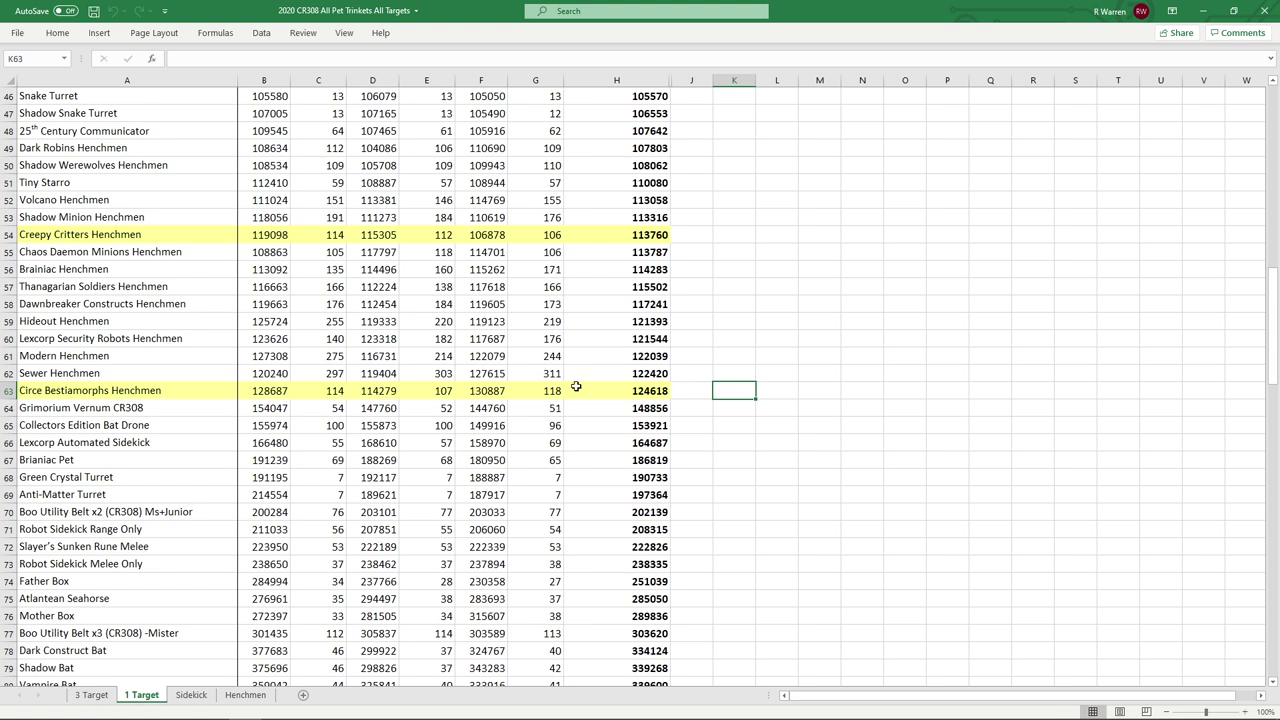
pyautogui.moveTo(652, 390); pyautogui.dragTo(60, 391)
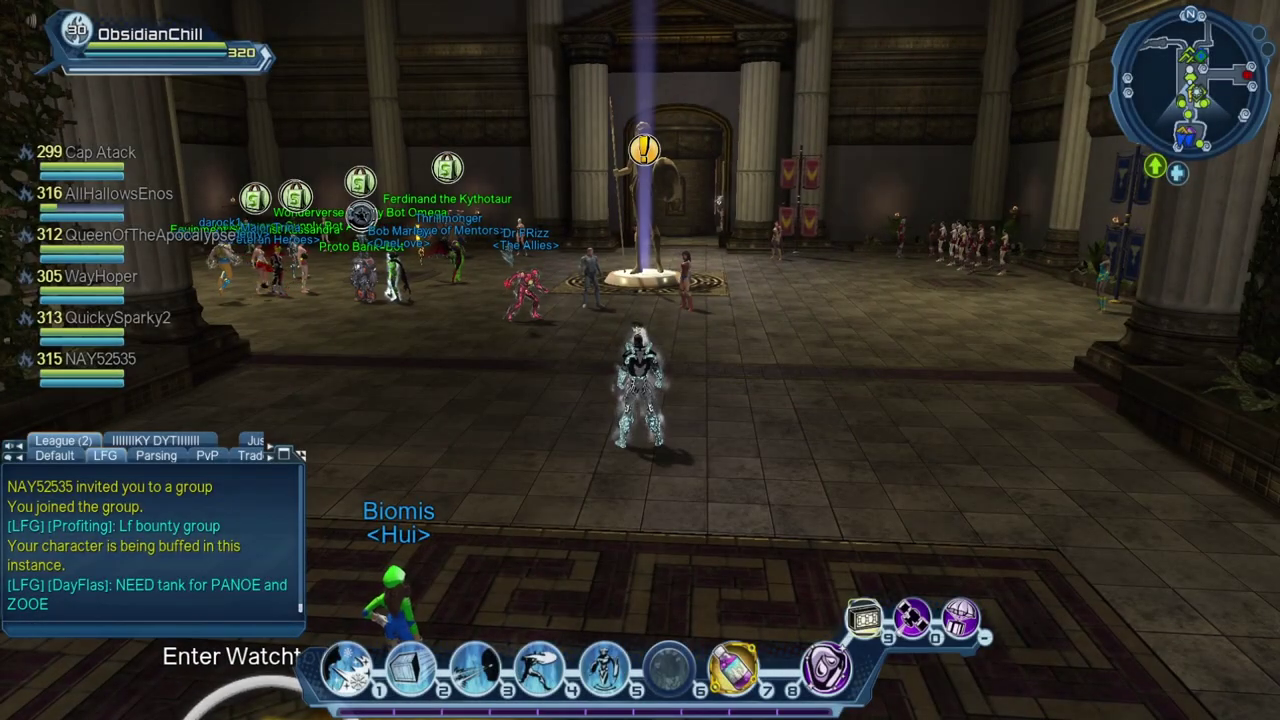
# In DC Universe Online, approach the large statue in the hall and accept the weekly Circe's Panthemonium mission
pyautogui.press('w')
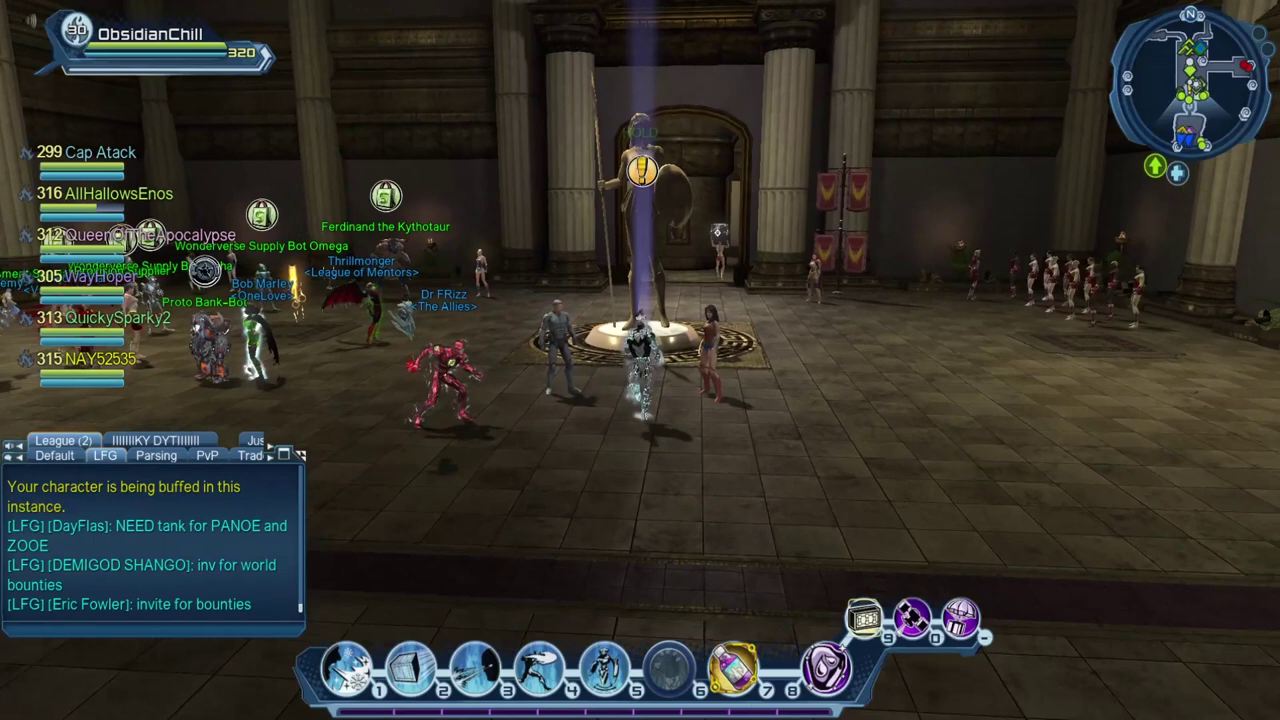
pyautogui.press('w')
pyautogui.press('e')
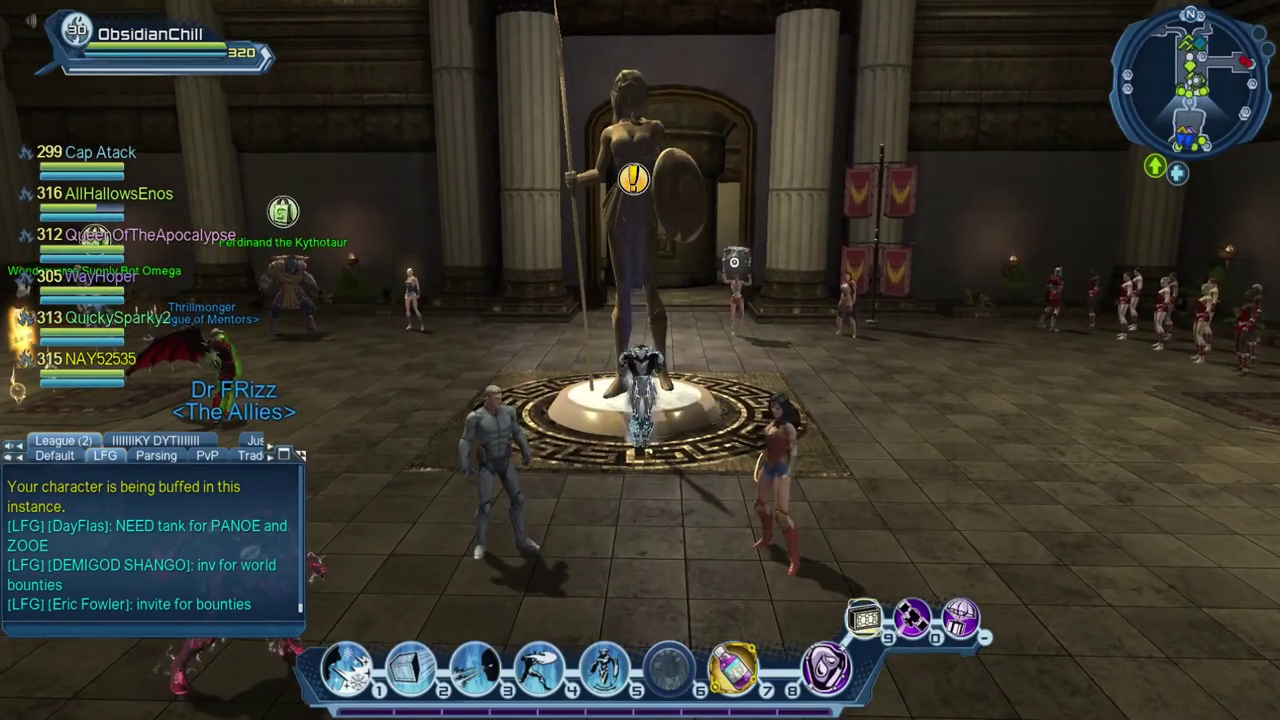
pyautogui.press('e')
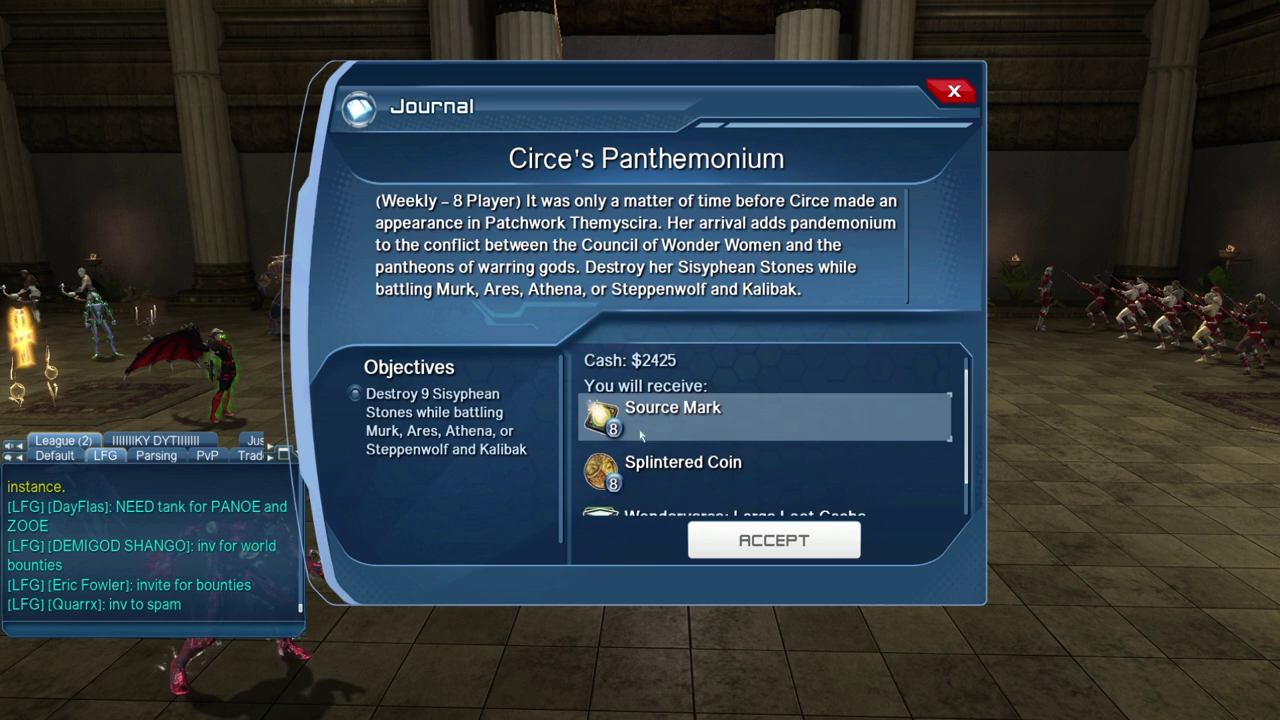
pyautogui.click(741, 538)
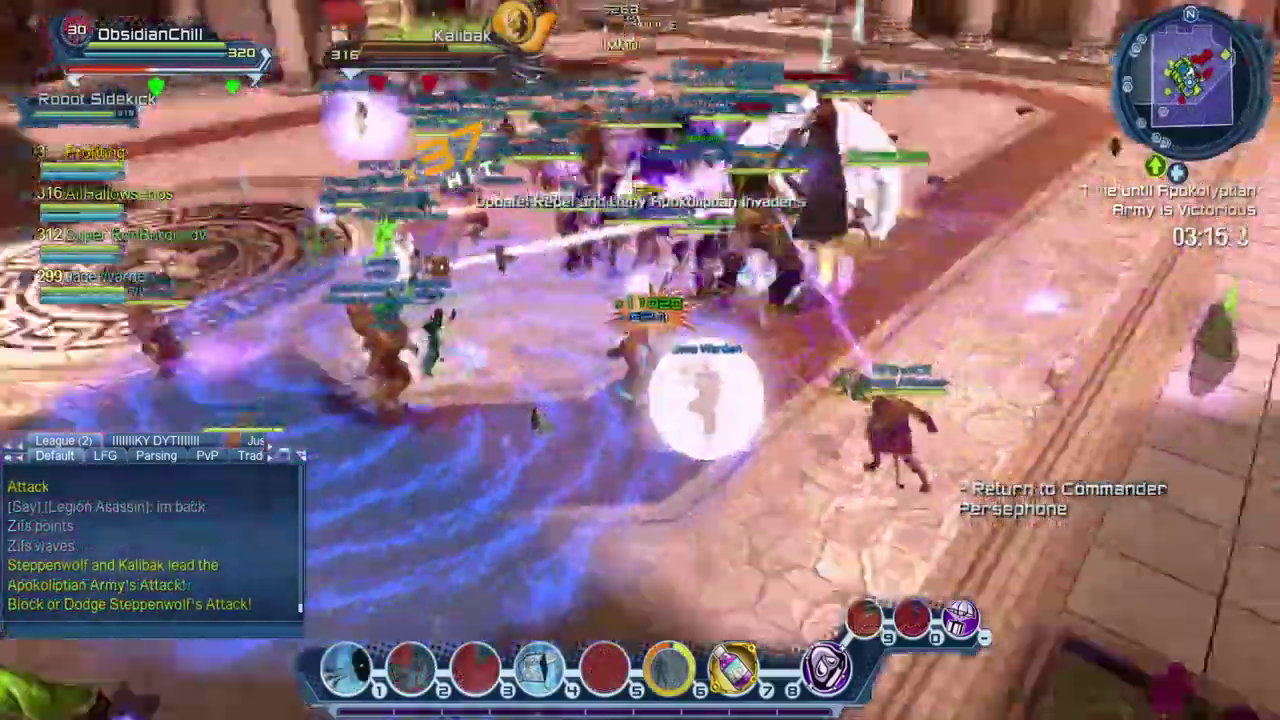
# Target a Parademon Soldier and move through the plaza during the battle against Steppenwolf and Kalibak
pyautogui.press('Tab')
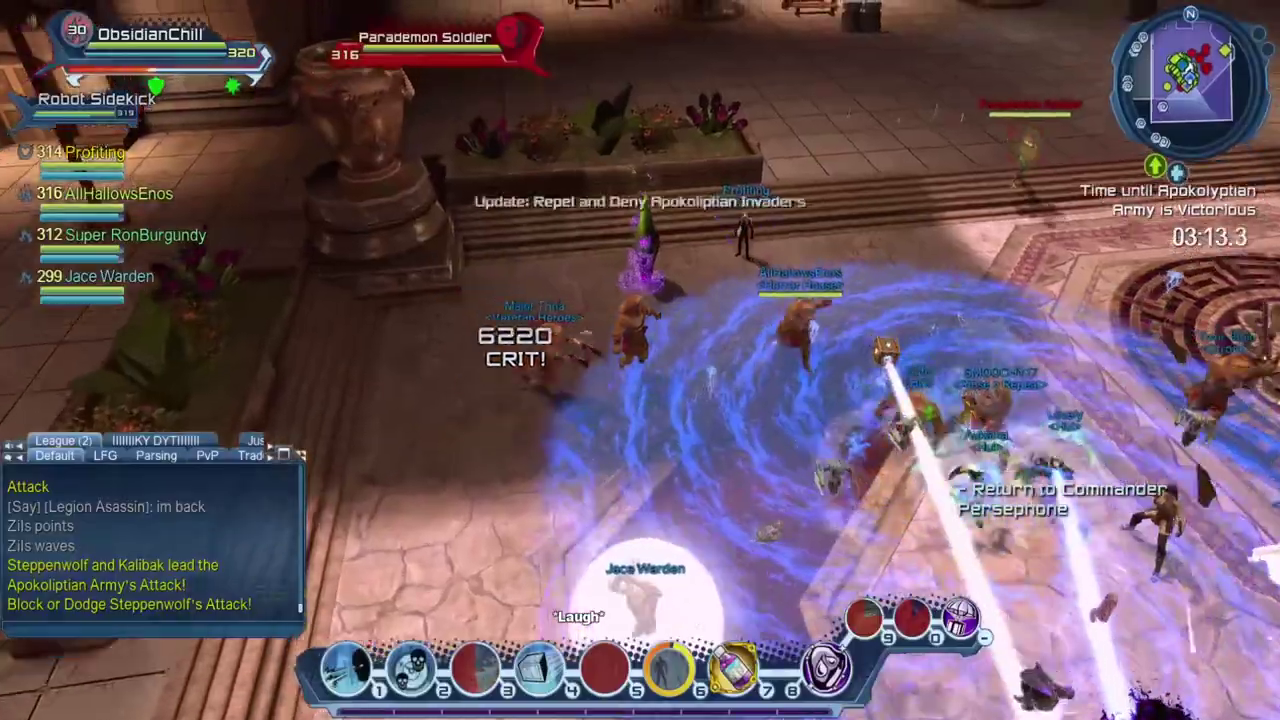
pyautogui.press('shift')
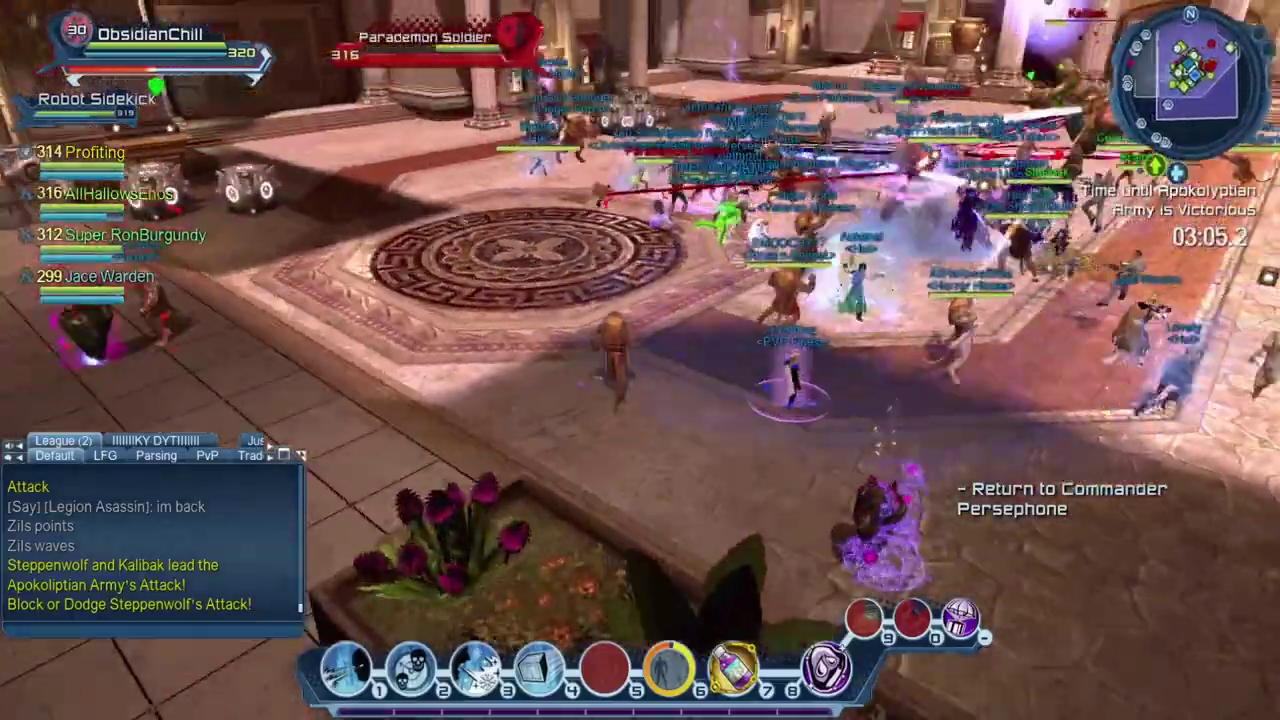
pyautogui.press('w')
pyautogui.press('w')
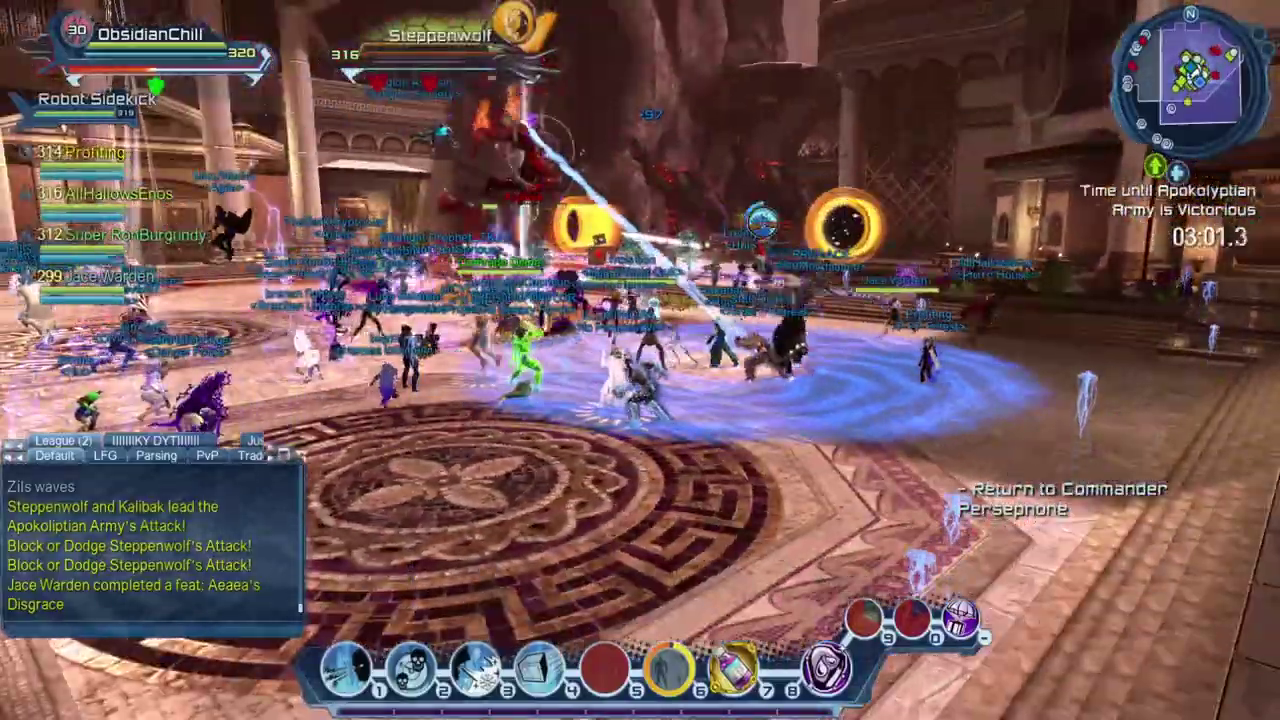
pyautogui.press('w')
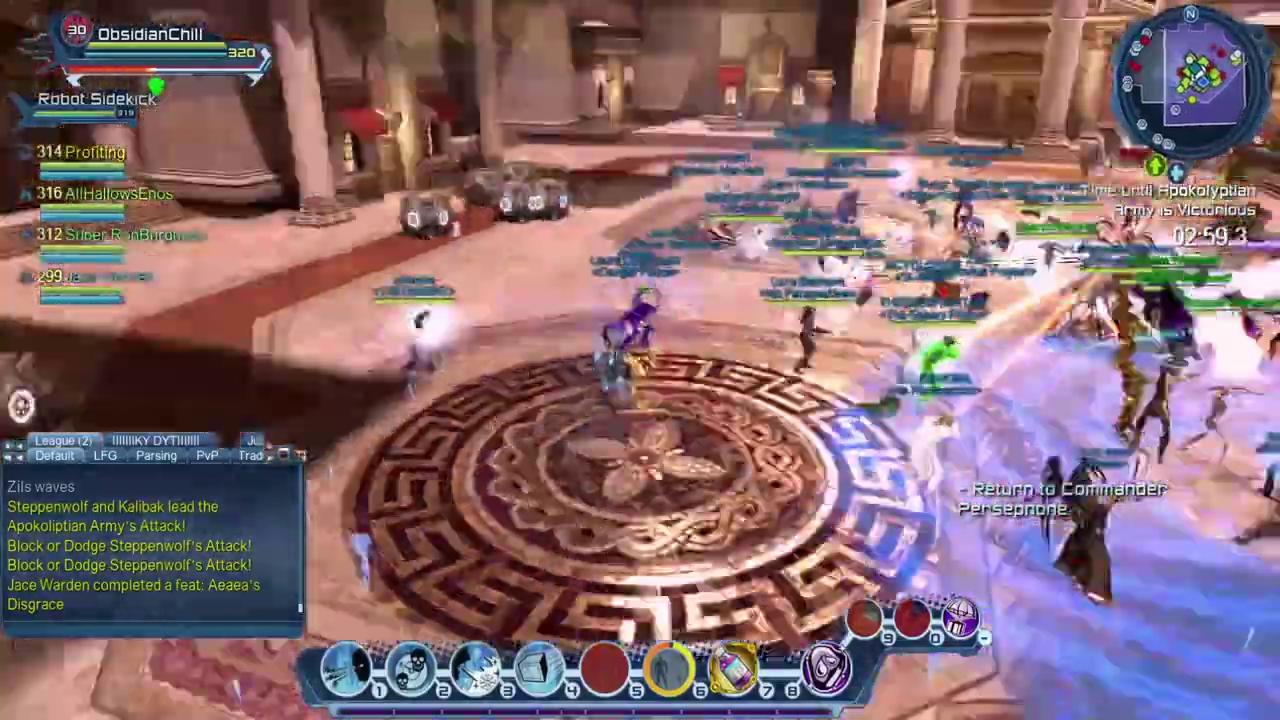
pyautogui.press('w')
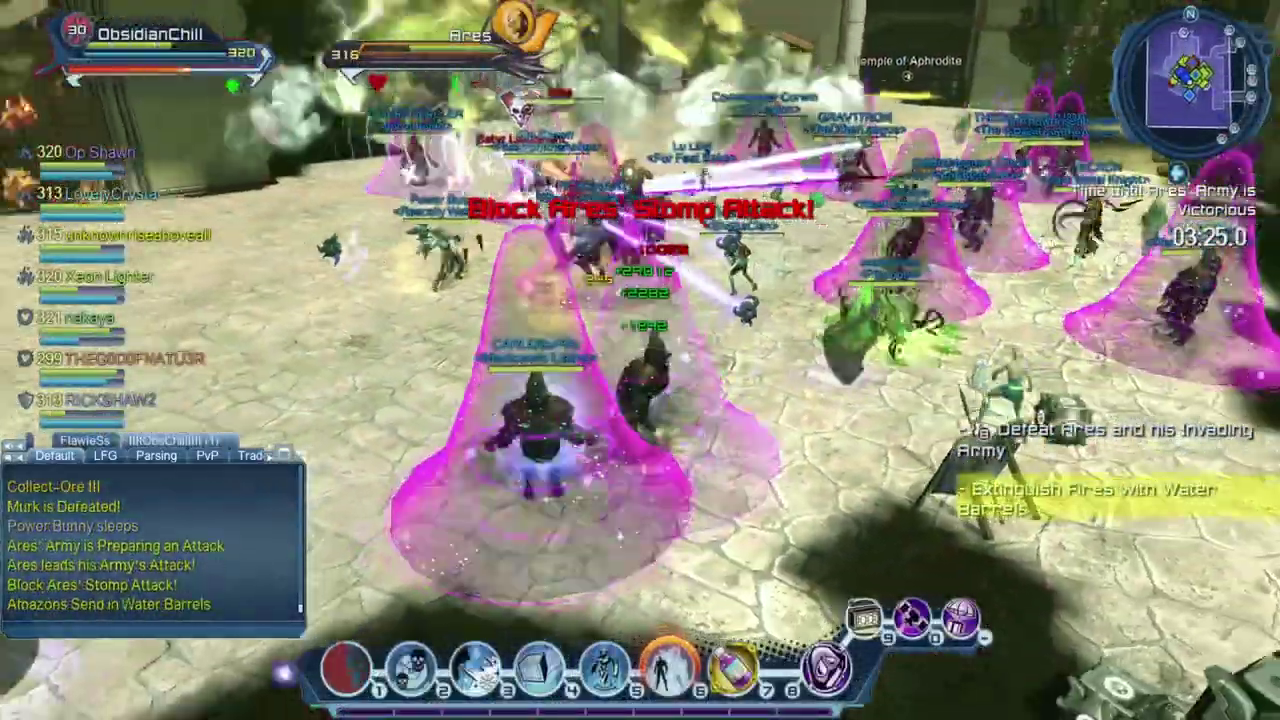
# Run across the Ares battlefield to destroy one of Circe's Sisyphean Stones and head back towards the fight
pyautogui.press('w')
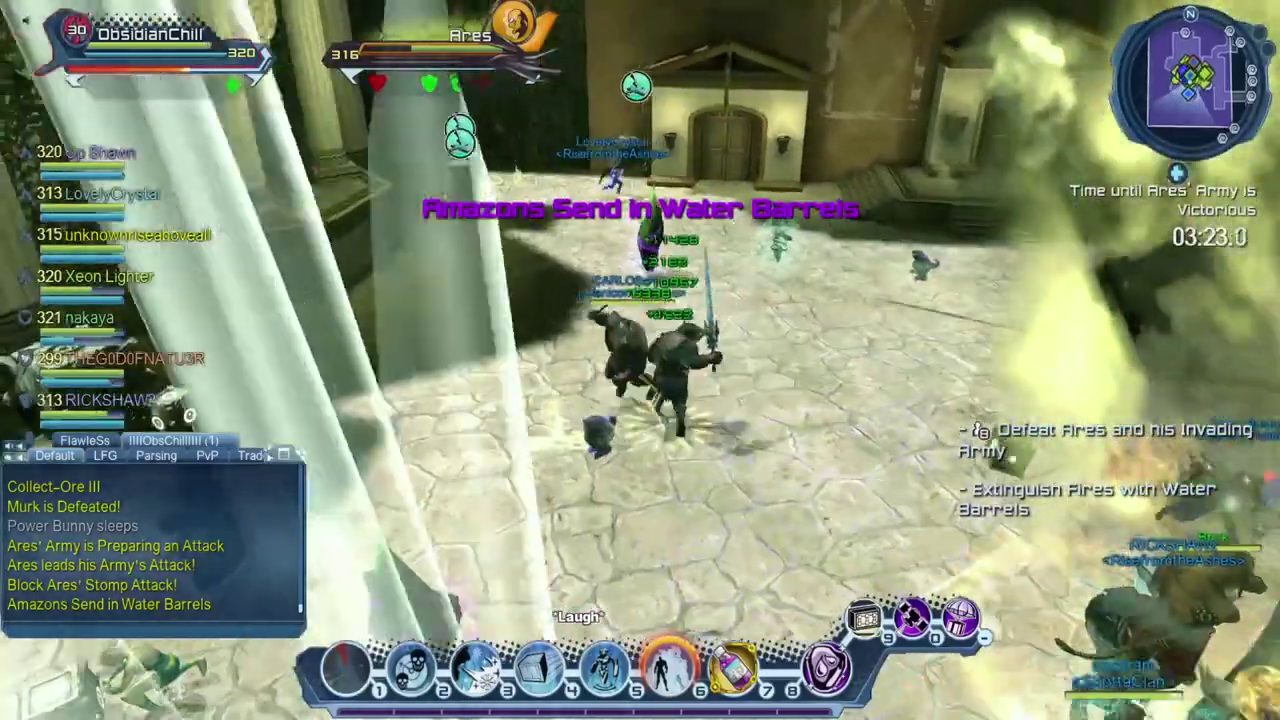
pyautogui.press('w')
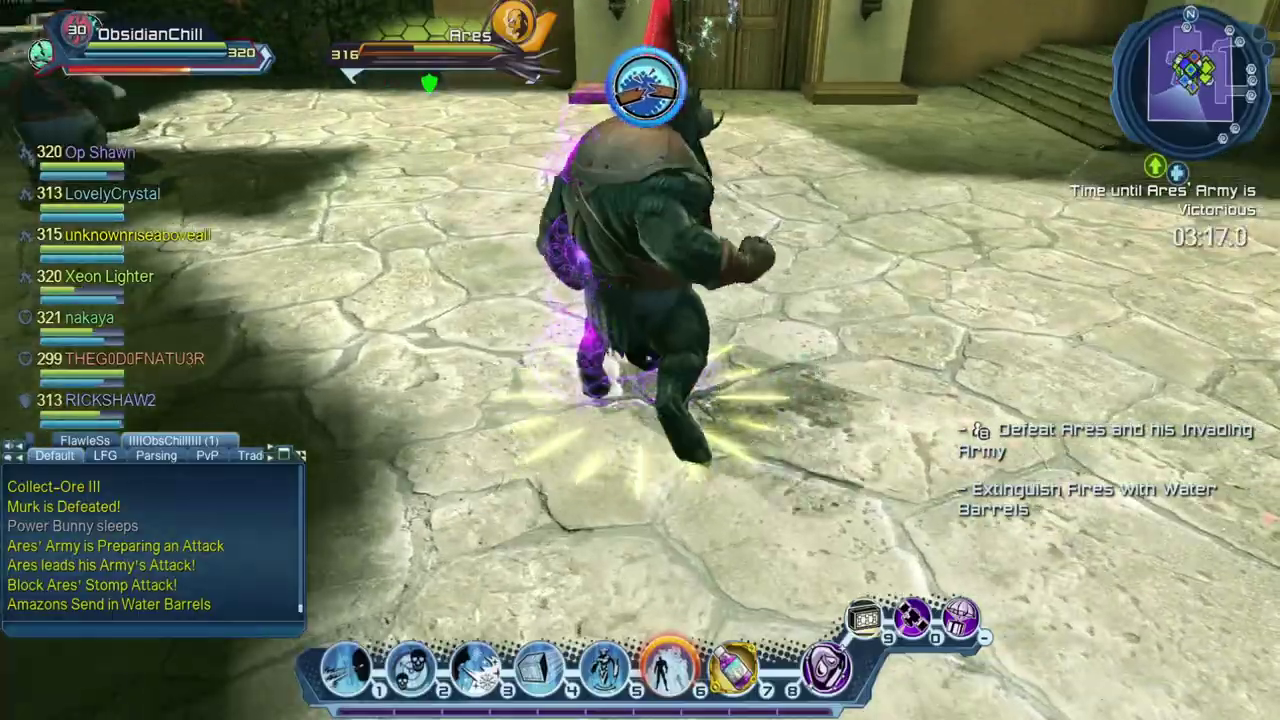
pyautogui.press('w')
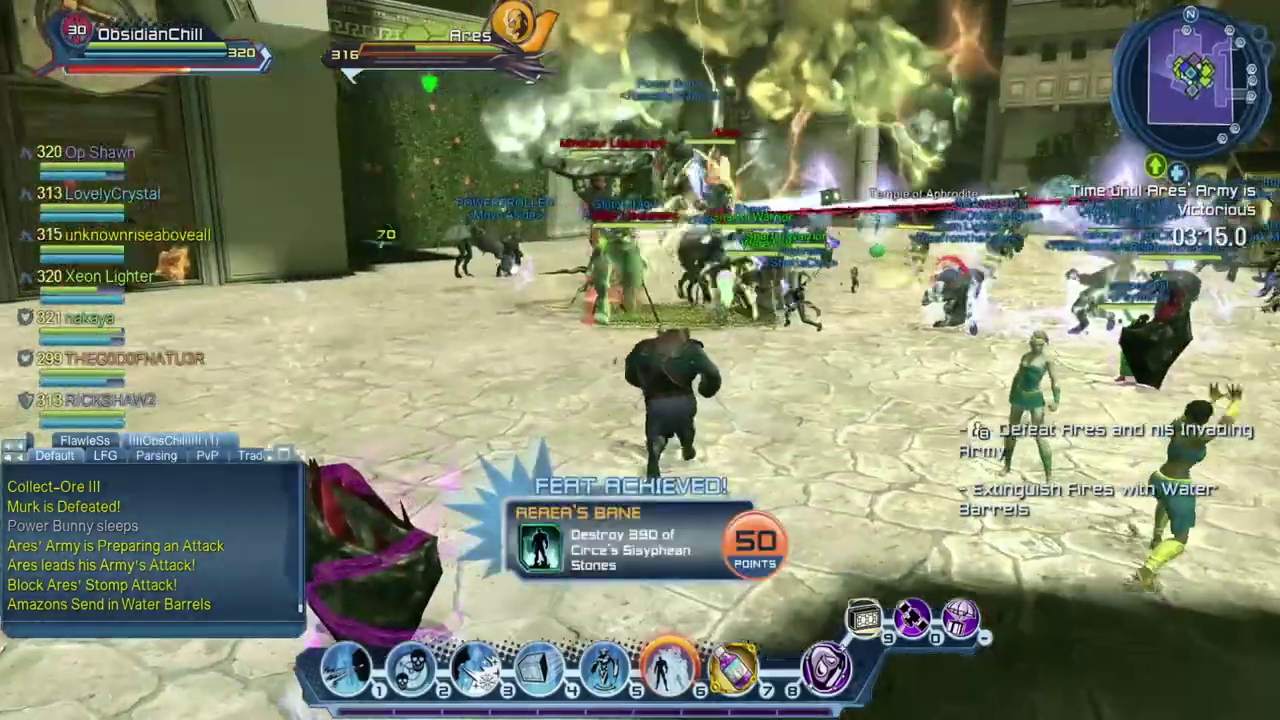
pyautogui.press('w')
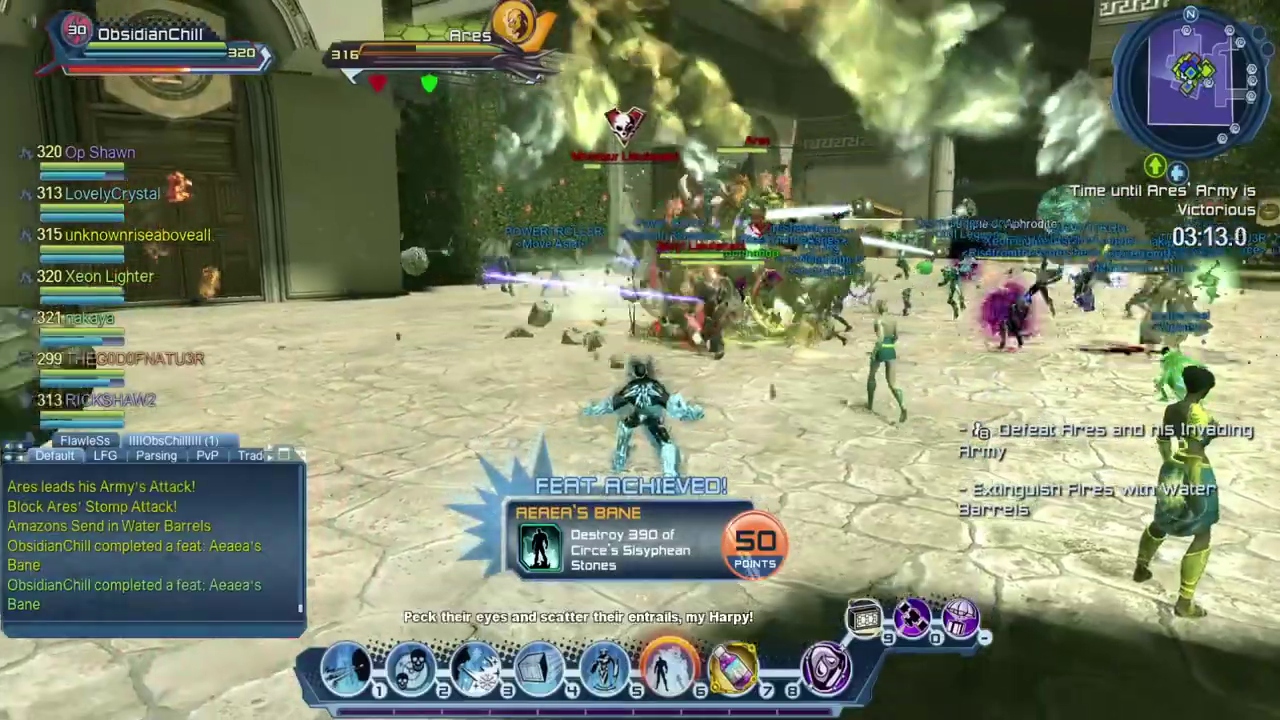